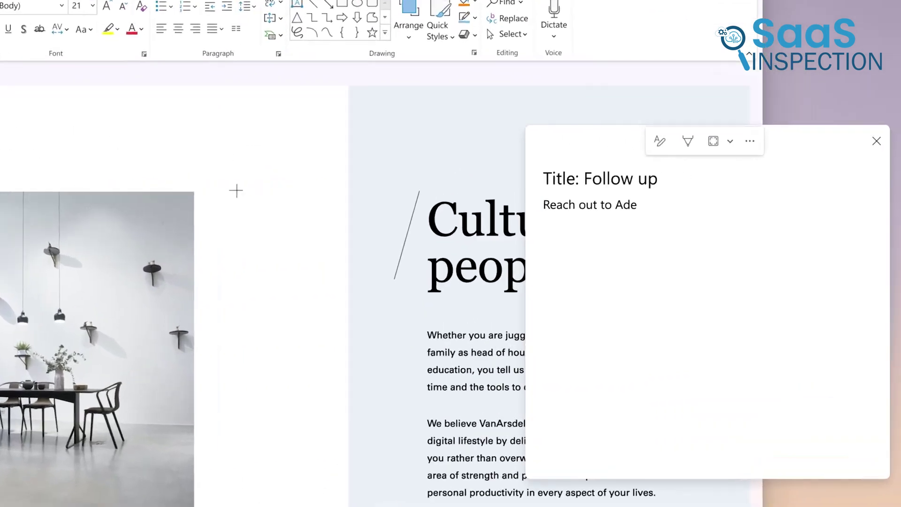
Step: Type a reminder in the Follow up note to contact a person about a nonprofit contact
type("t contac")
Step: Start an audio recording on the Human heart page for transcription
type("t")
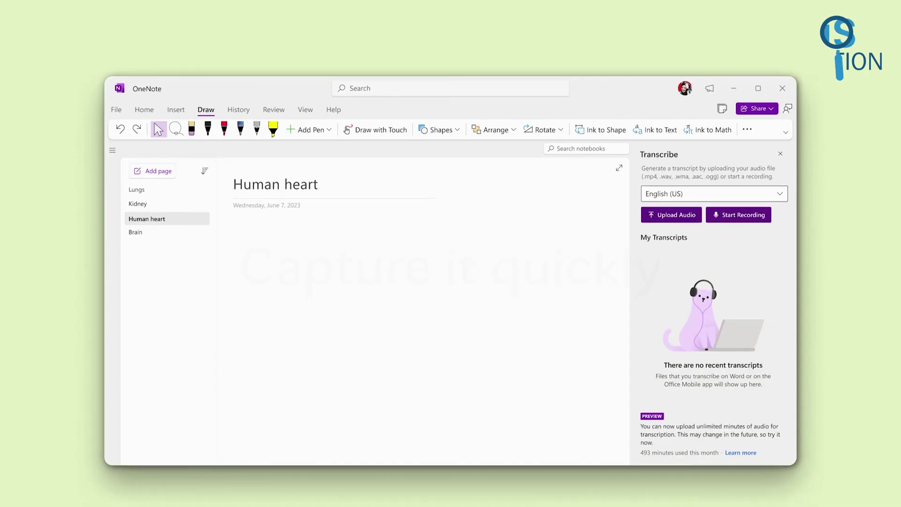
left_click(753, 202)
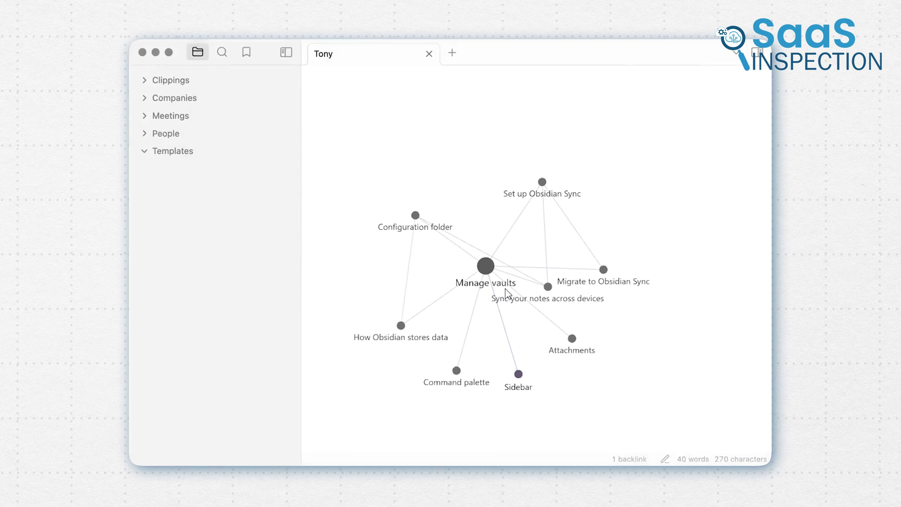
Step: Nudge the Manage vaults graph node, then add the Brainstorming for the Canvas Demo note to the canvas
left_click_drag(492, 276, 524, 282)
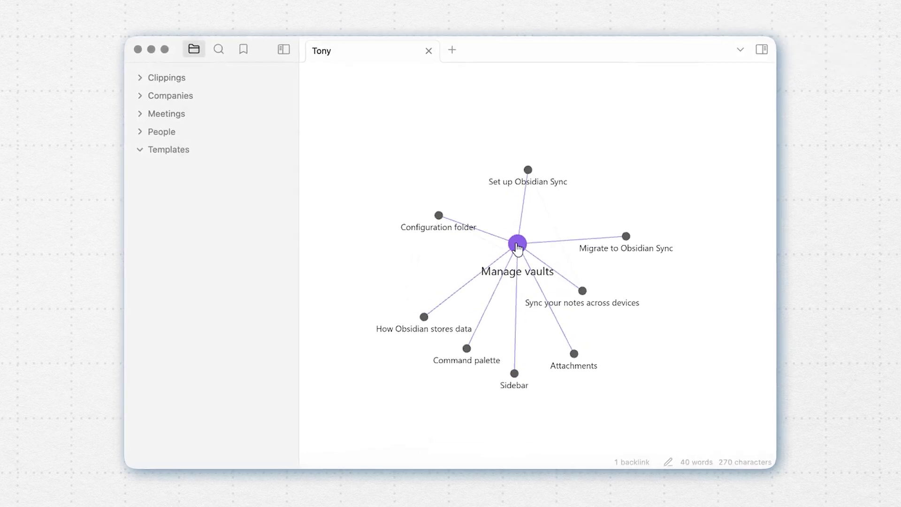
left_click_drag(518, 247, 483, 272)
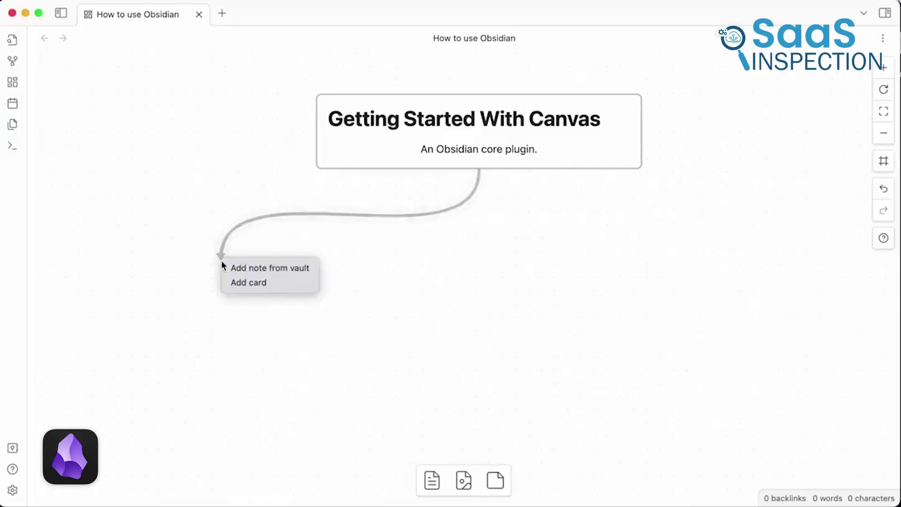
left_click(231, 266)
type("brain")
key("Return")
Step: Add the Visual Exploration of the Infinite Canvas PDF to the canvas as a file node
scroll(464, 277, "down", 3)
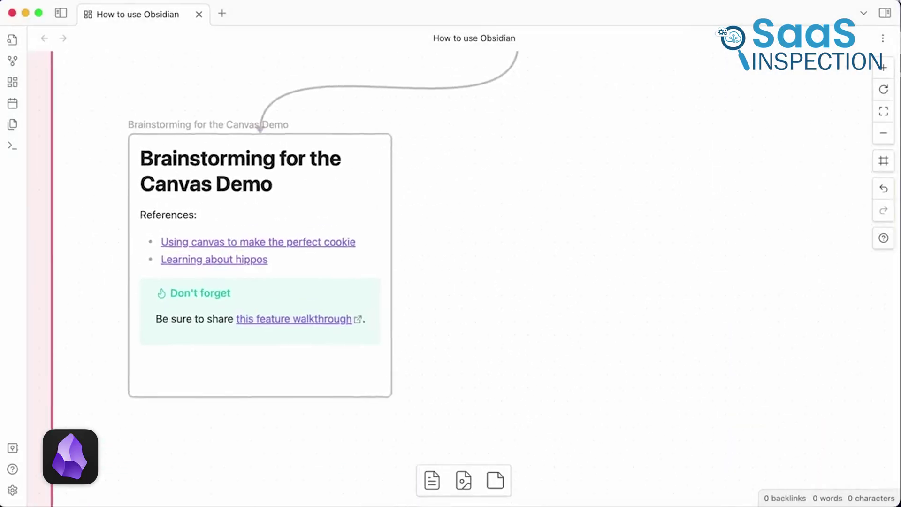
left_click(560, 215)
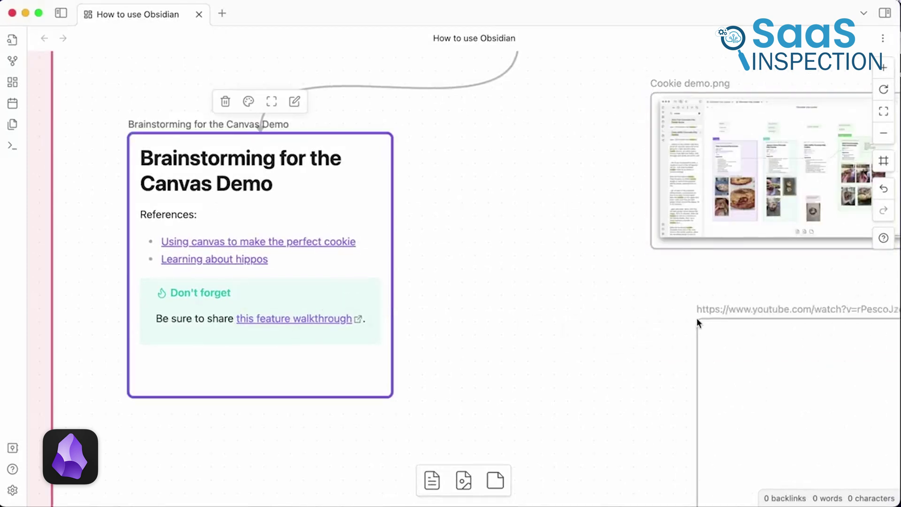
scroll(697, 323, "down", 5)
left_click_drag(464, 479, 517, 406)
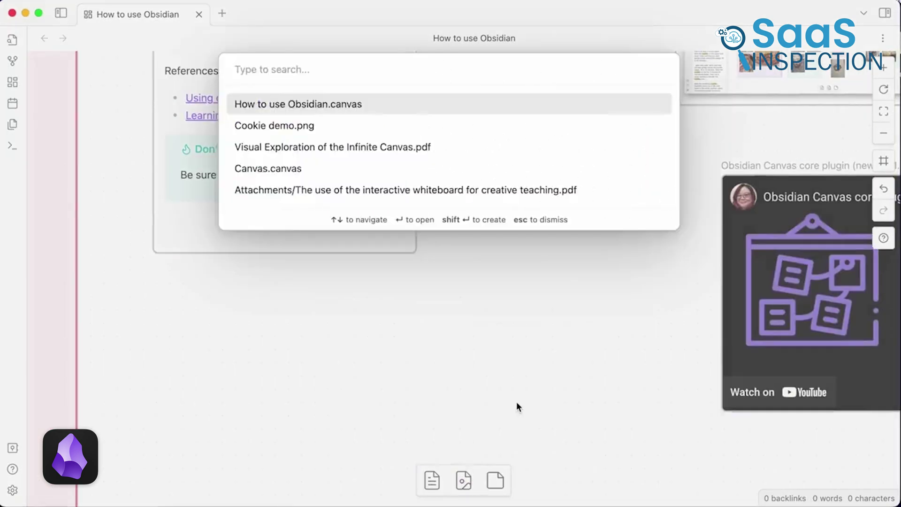
key("Down")
key("Down")
key("Return")
scroll(585, 177, "up", 3)
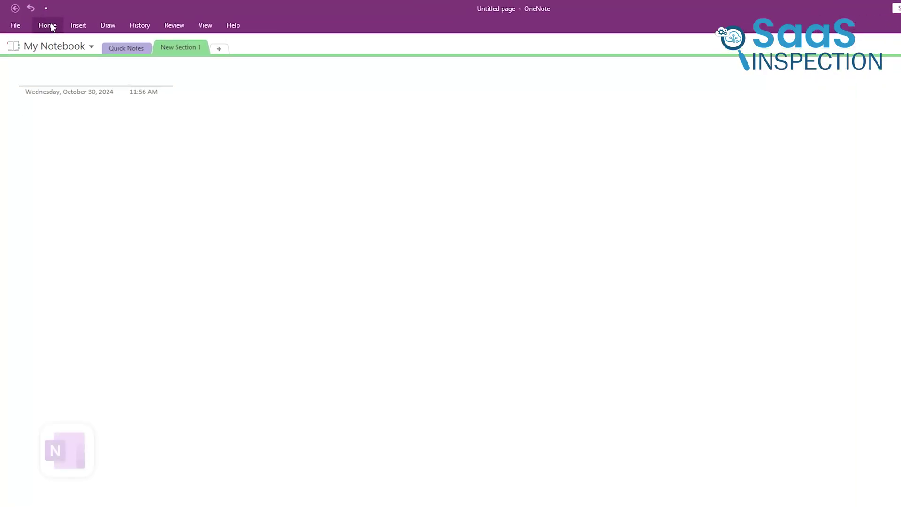
Step: Look over the Home tab and the Table and Pictures options, then bring up the Draw tools
left_click(53, 28)
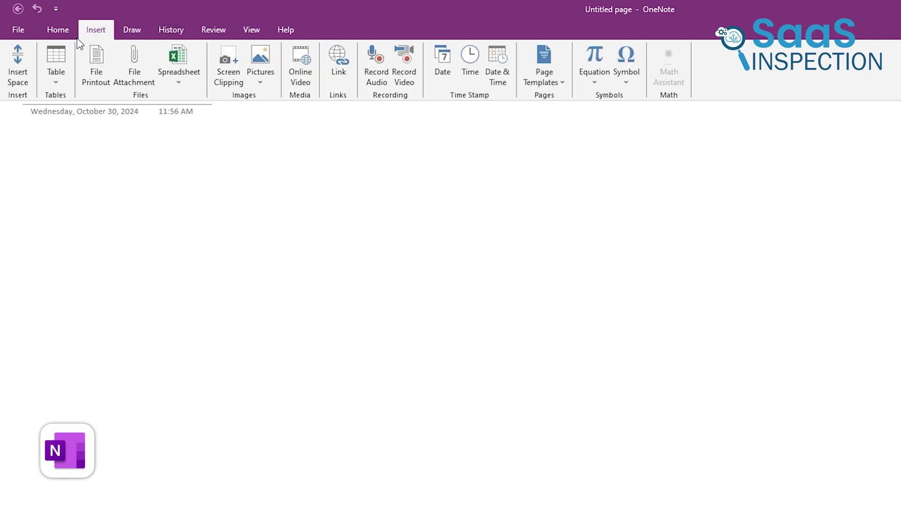
left_click(61, 55)
left_click(256, 68)
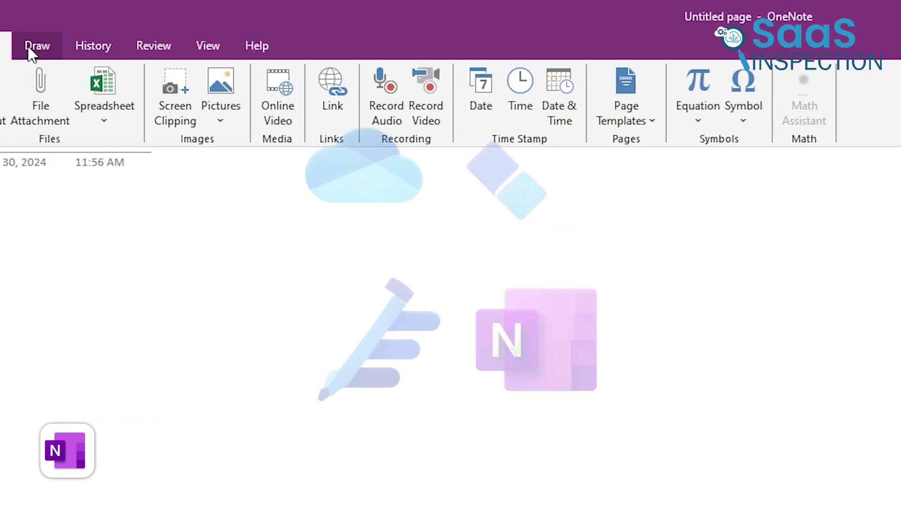
left_click(28, 46)
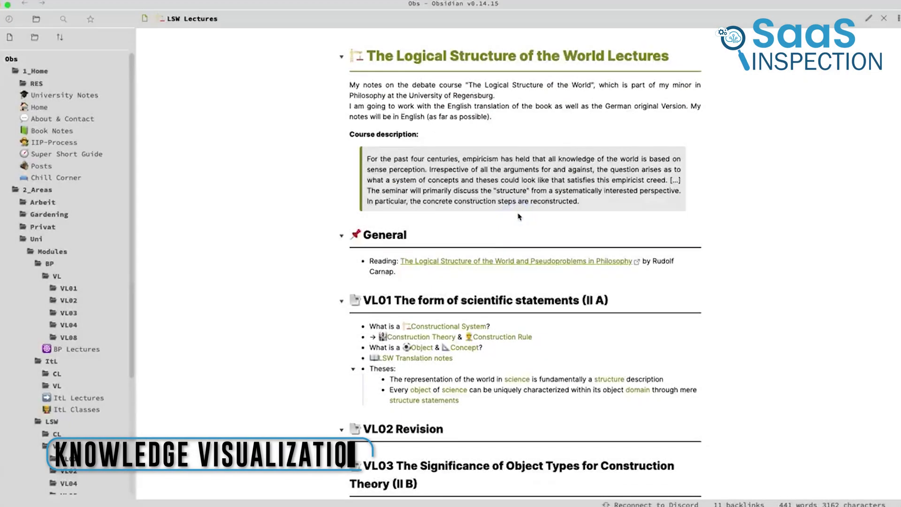
Step: Open the LSW Lectures local graph and dock it in the right sidebar beside the backlinks
key("super+p")
type("local")
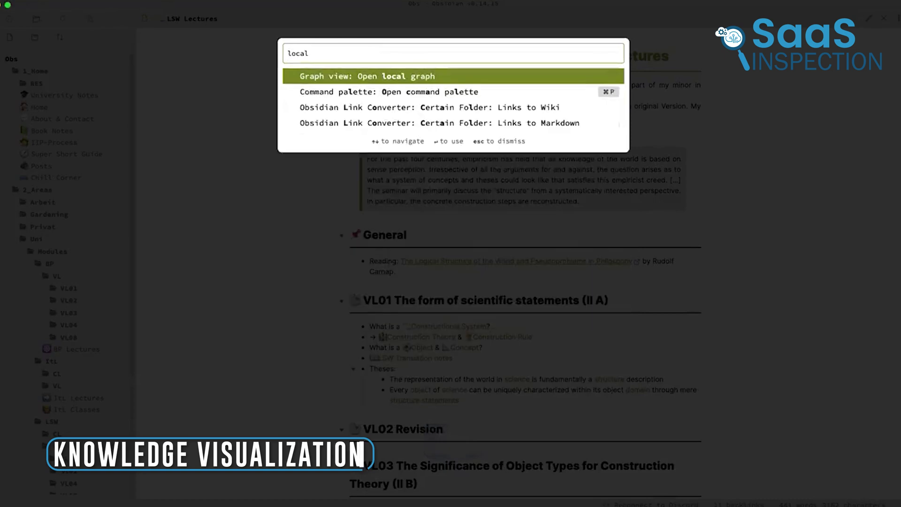
key("Return")
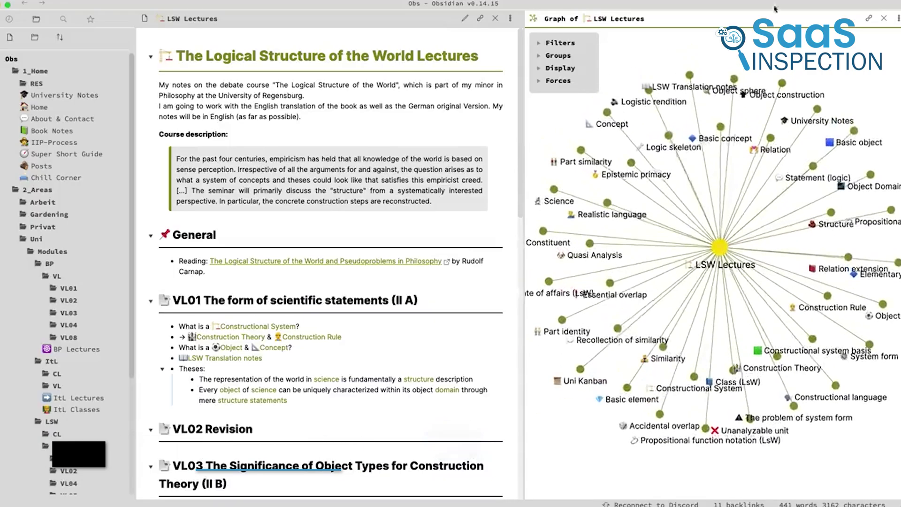
key("super+shift+b")
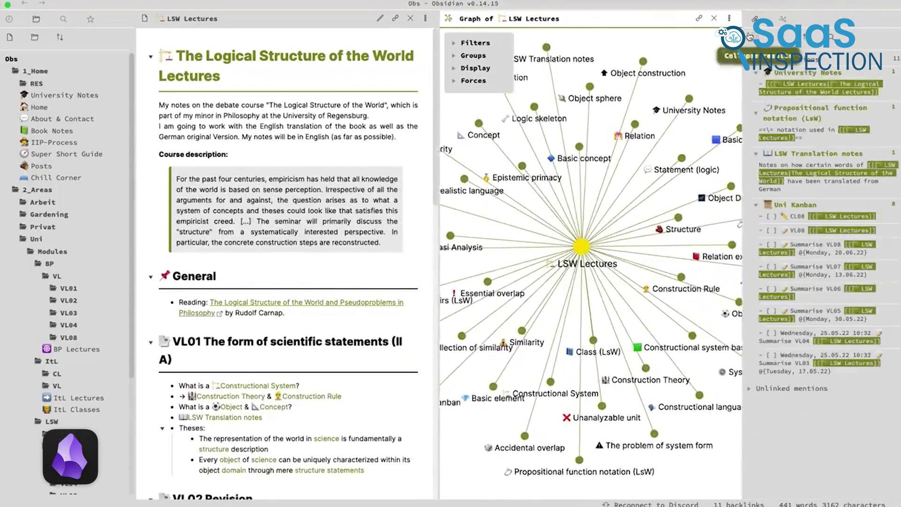
left_click_drag(690, 57, 840, 40)
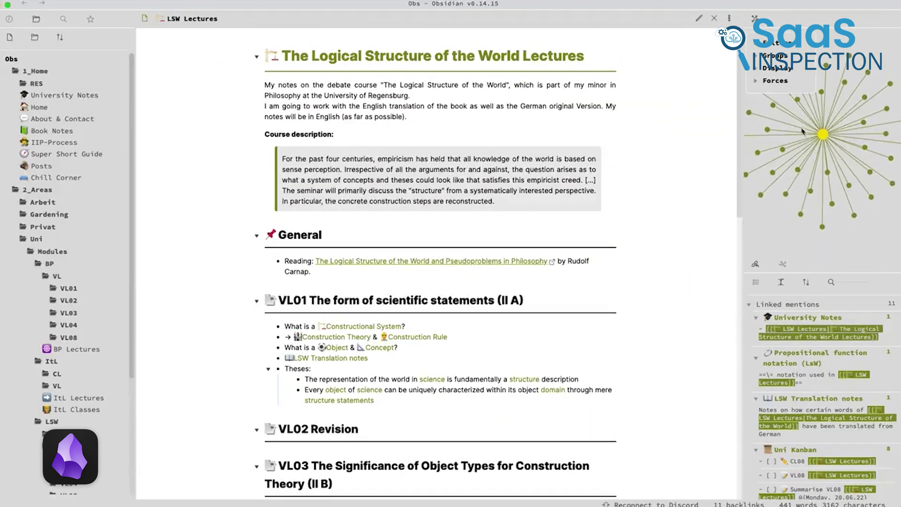
Step: Follow the types of relations link, then the Symbol, Object and Quasi object graph nodes
scroll(801, 132, "up", 2)
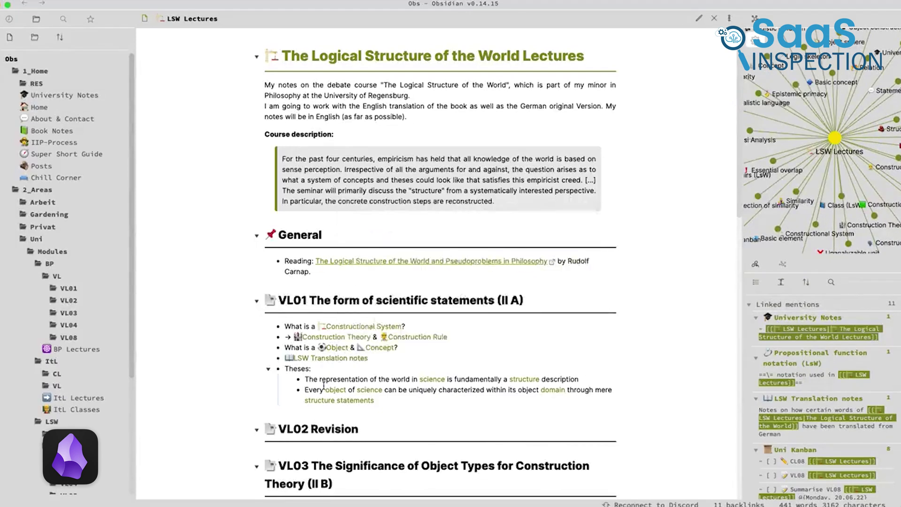
scroll(324, 386, "down", 5)
left_click(350, 346)
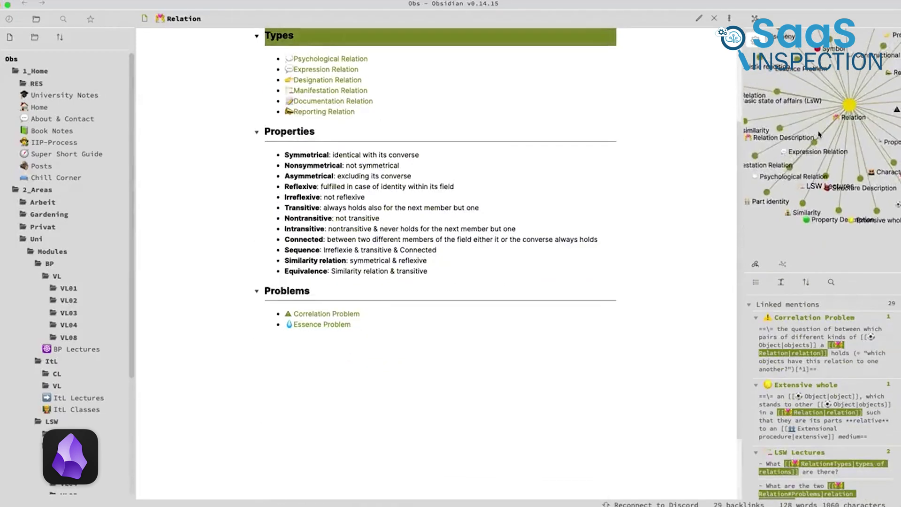
left_click(832, 68)
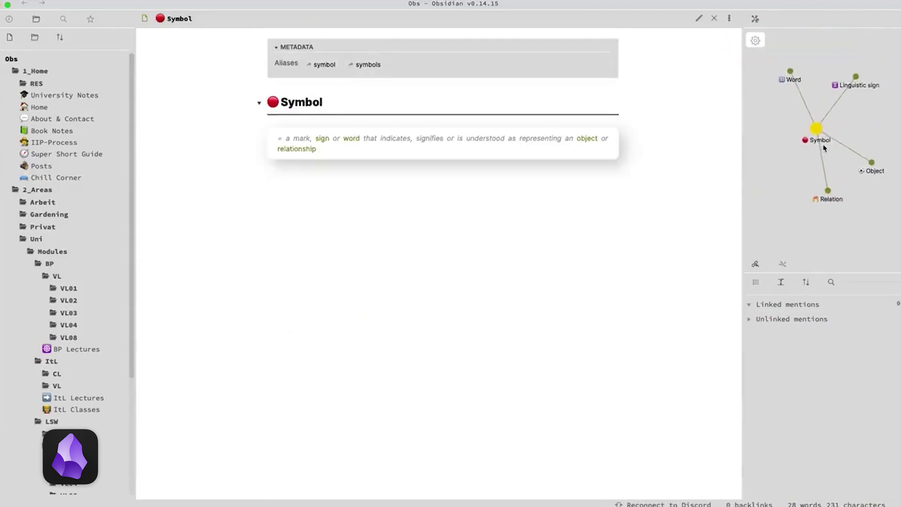
left_click(871, 164)
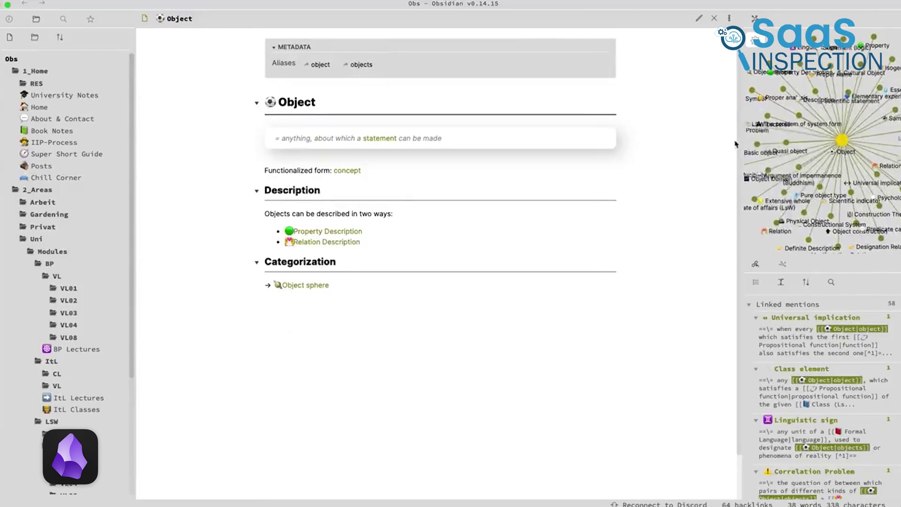
left_click(781, 143)
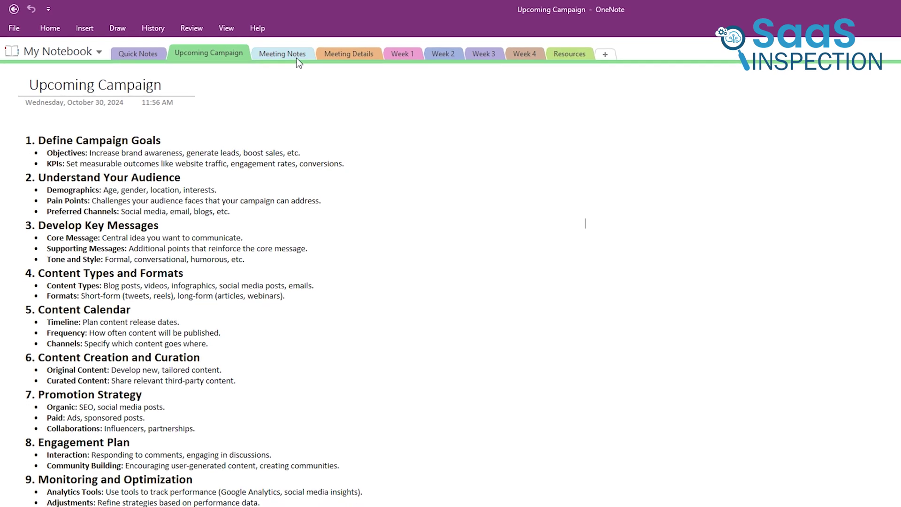
Step: Step through the Meeting Notes, Meeting Details and Week 1 to Week 4 sections
left_click(294, 54)
left_click(348, 53)
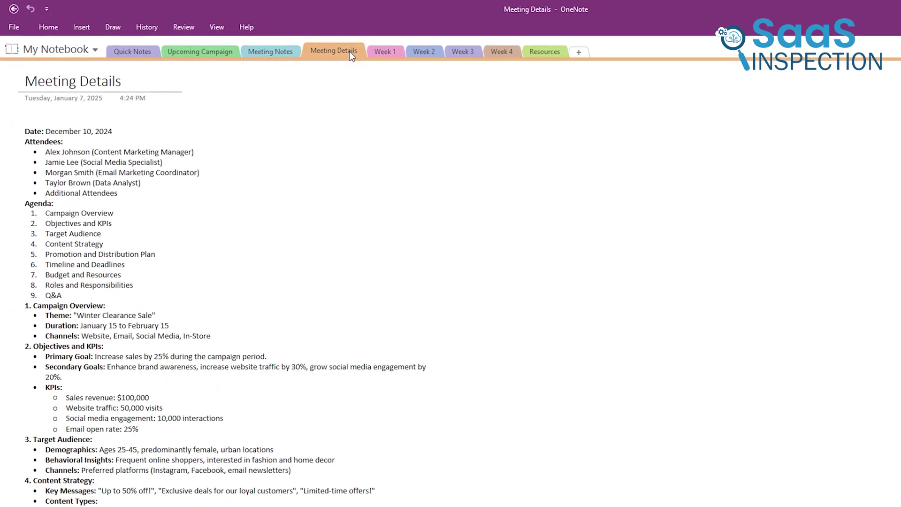
left_click(378, 55)
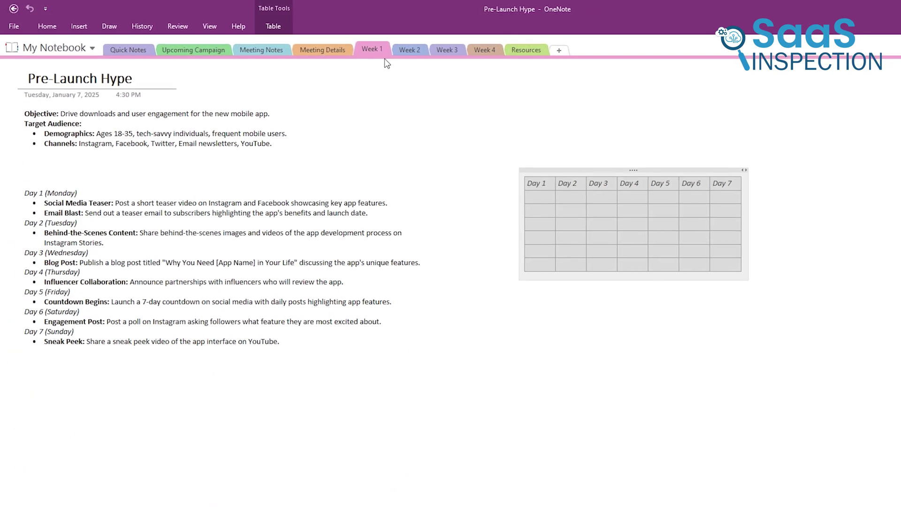
left_click(412, 52)
left_click(430, 52)
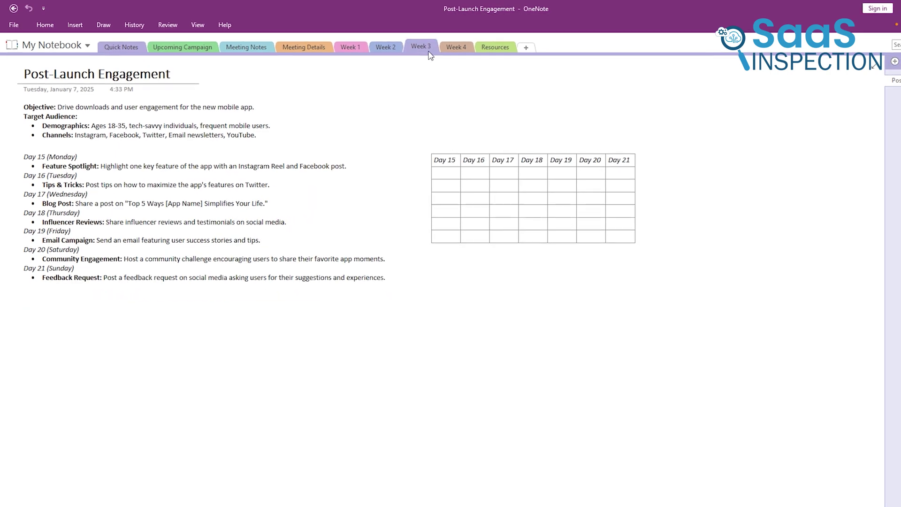
left_click(468, 51)
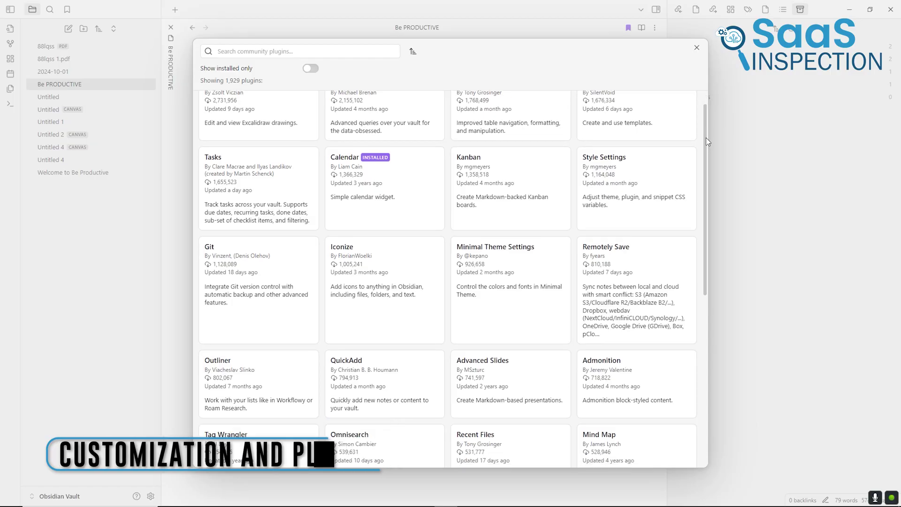
Step: View the details of the Kanban, Advanced Tables and Templater plugins in turn
left_click_drag(706, 137, 705, 289)
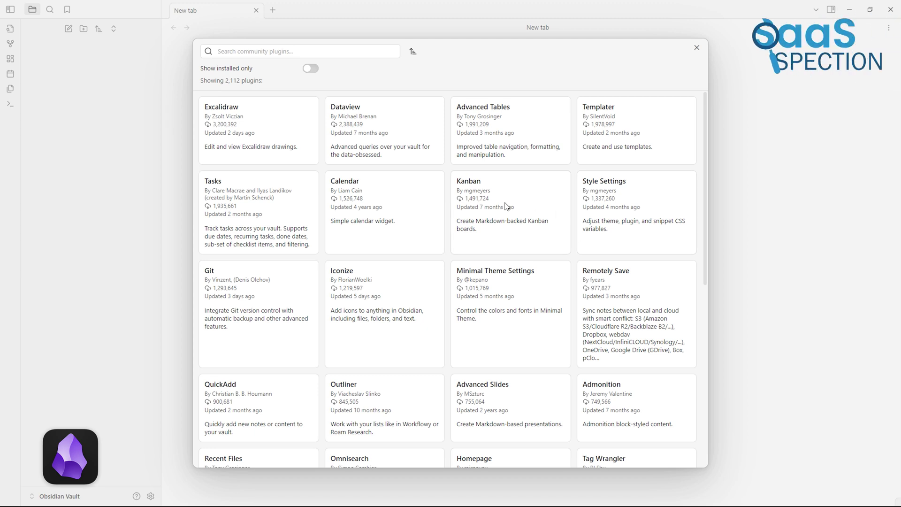
left_click(507, 207)
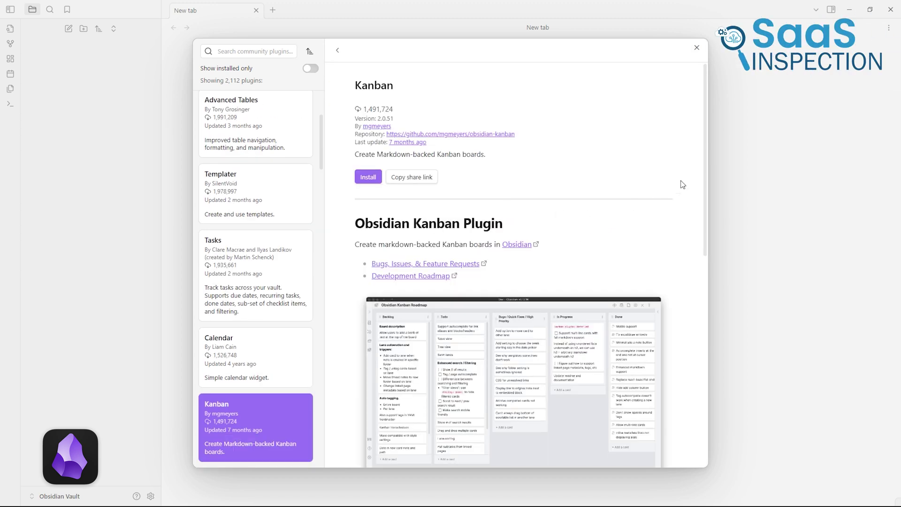
left_click_drag(706, 172, 720, 250)
scroll(265, 267, "up", 3)
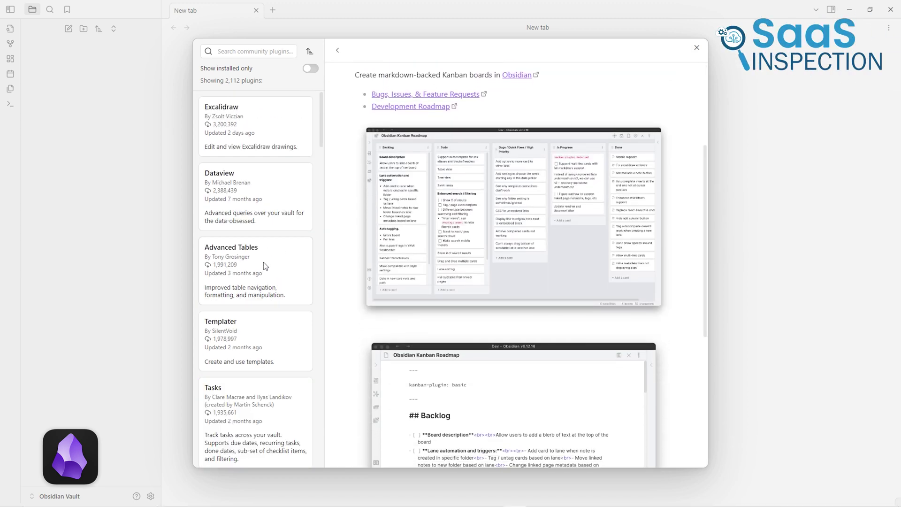
left_click(270, 258)
scroll(602, 270, "down", 5)
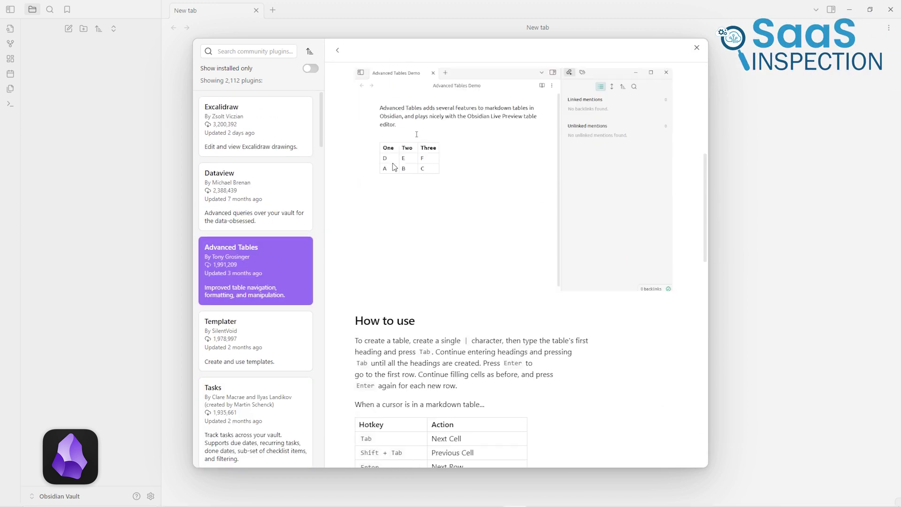
scroll(396, 225, "down", 7)
left_click(266, 345)
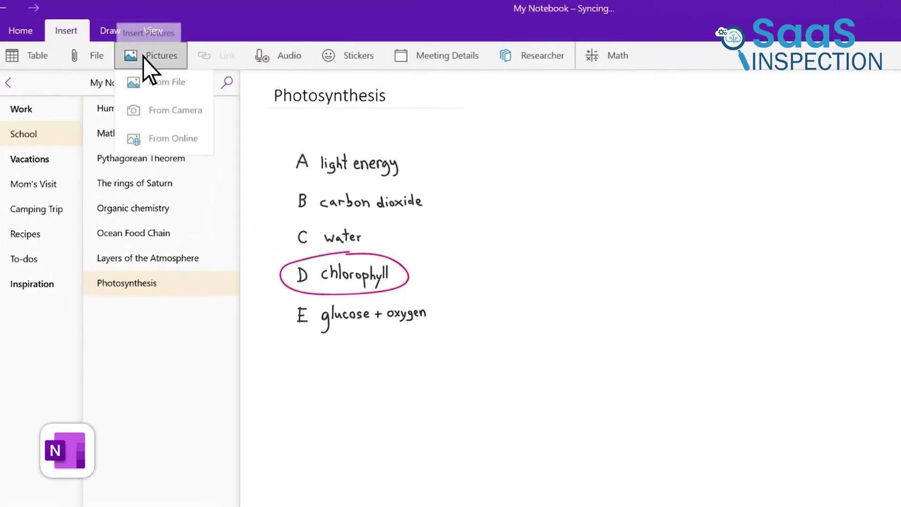
Step: Insert the leaf_01.png picture beside the answer list and pick the Plum pen for inking
left_click(159, 85)
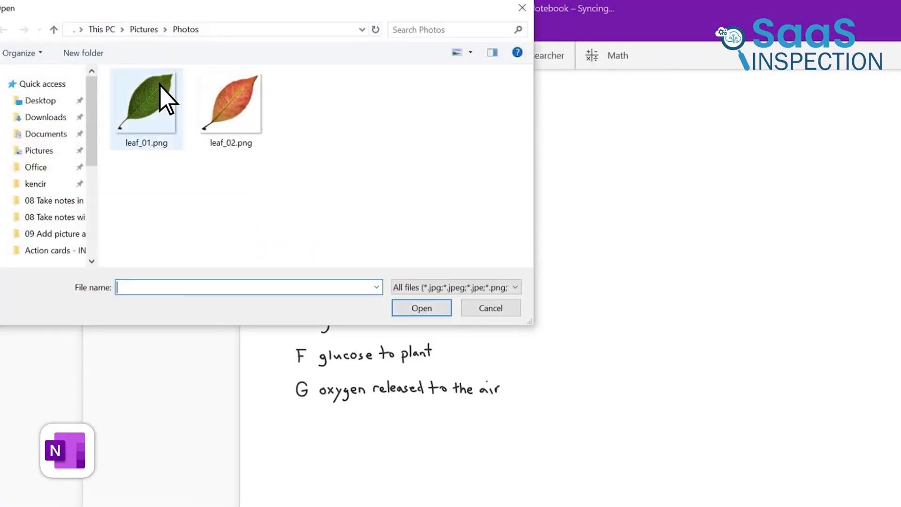
left_click(417, 309)
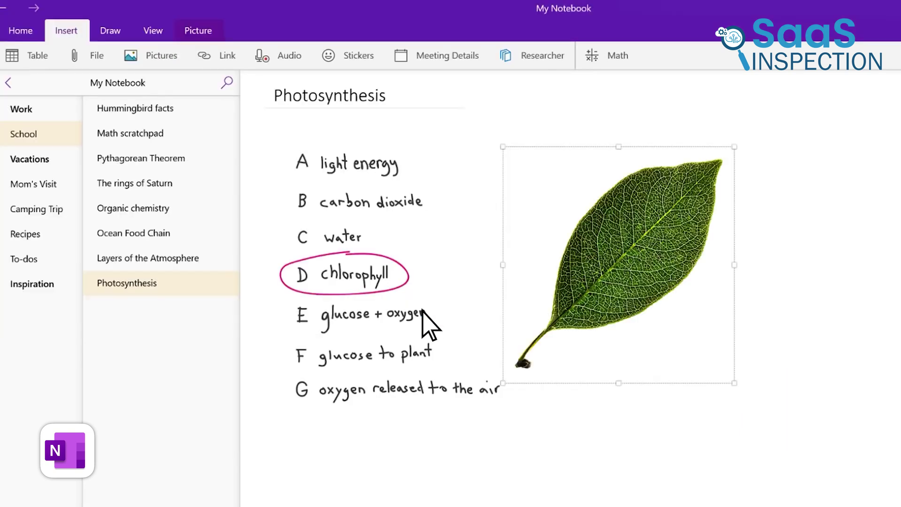
left_click(111, 33)
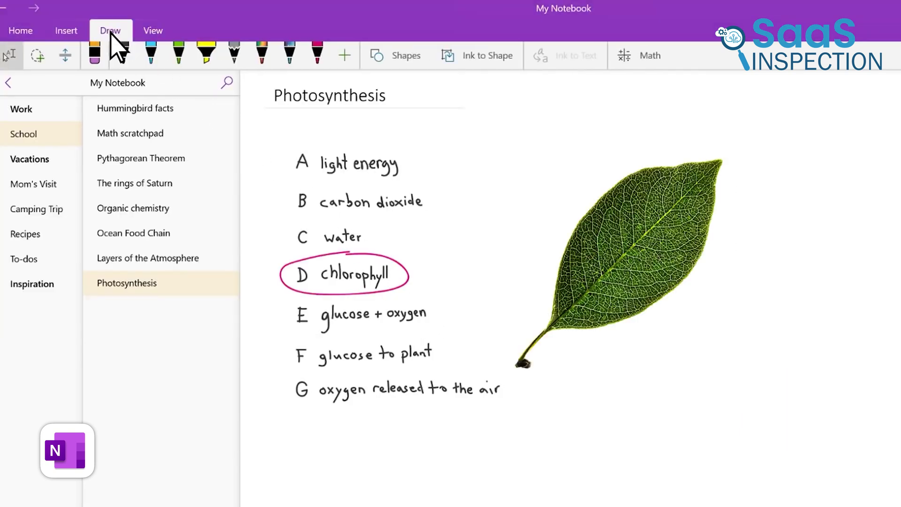
left_click(316, 55)
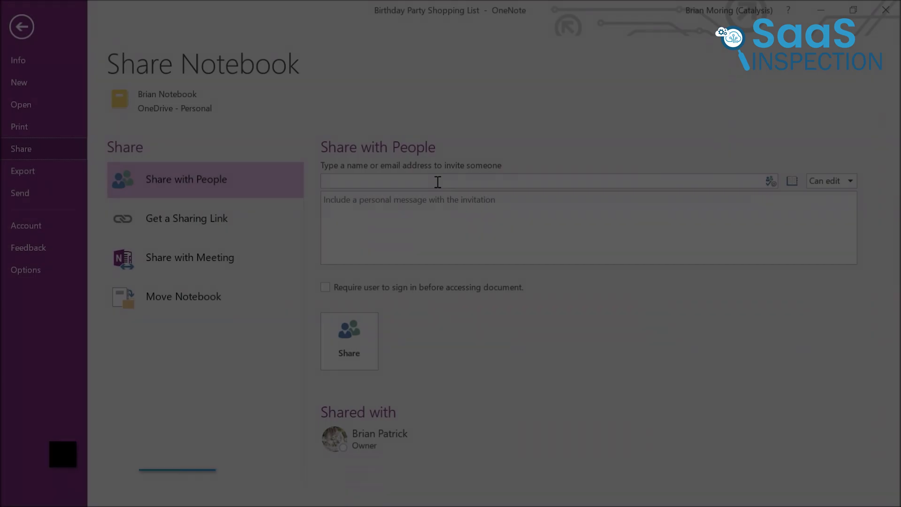
Step: Enter the invitee's e-mail, keep Can edit permission, and send the share invitation
type("br")
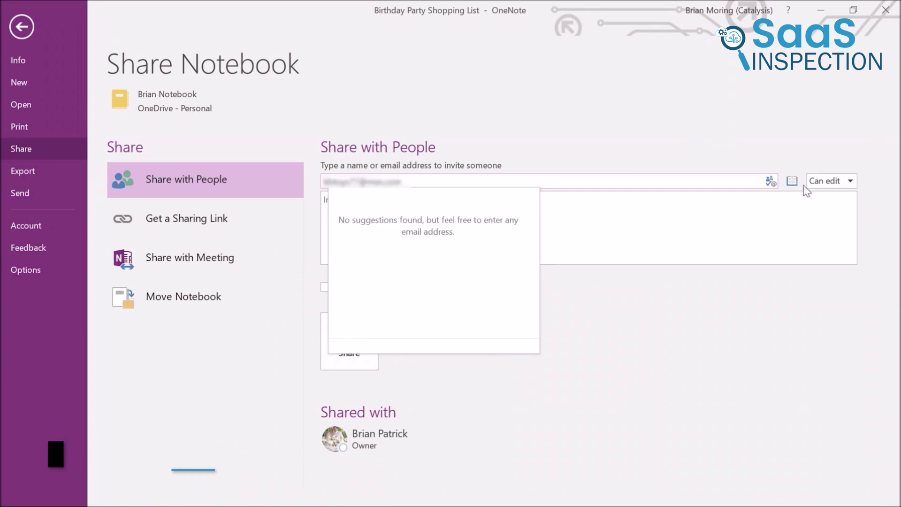
left_click(827, 185)
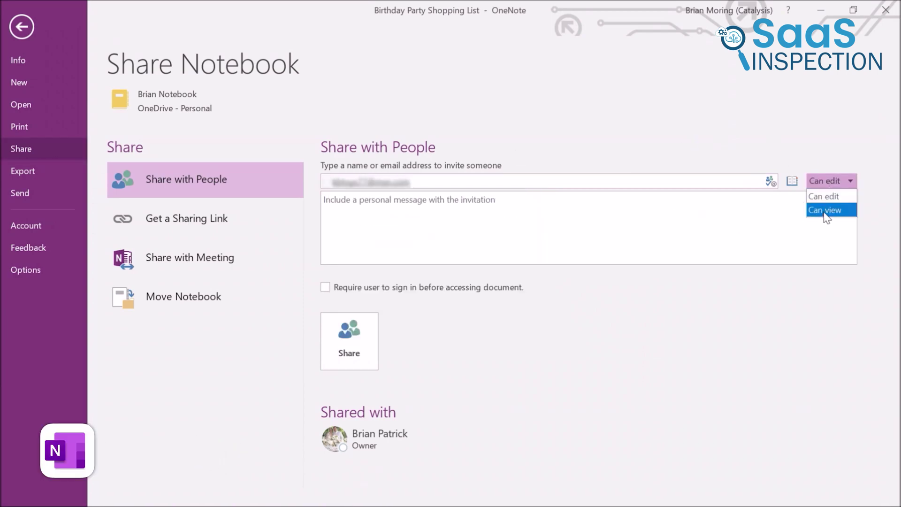
left_click(357, 344)
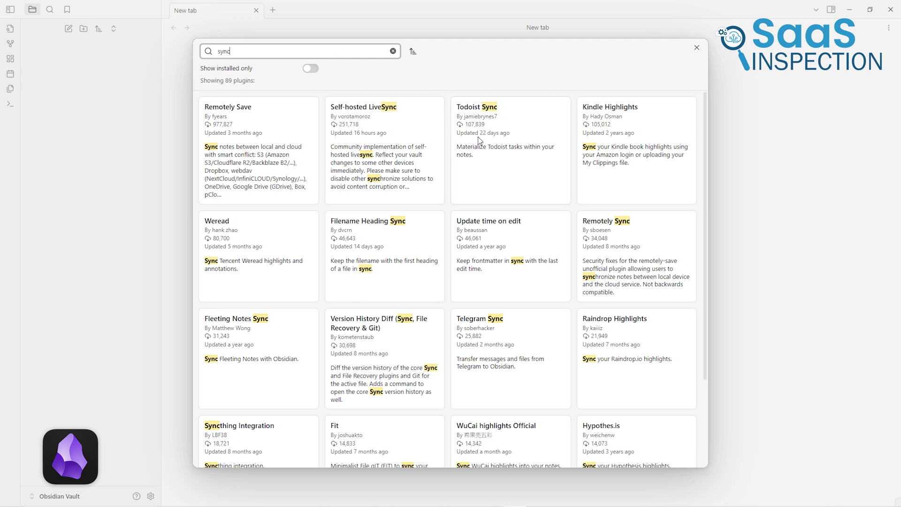
Step: Open the Remotely Sync plugin from the sync search results and scroll its readme
left_click(638, 243)
scroll(497, 224, "down", 6)
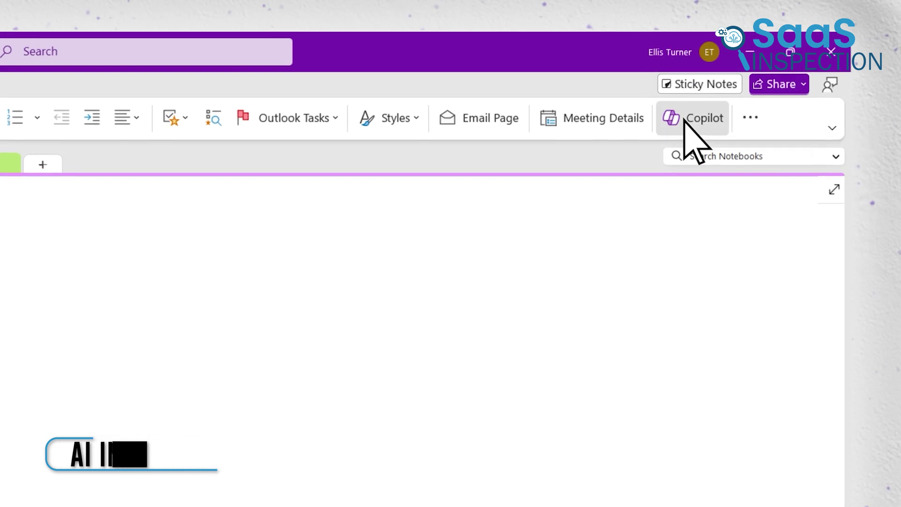
Step: Have Copilot draft an outline for an article on the history of Canada, then reopen its pane
left_click(749, 86)
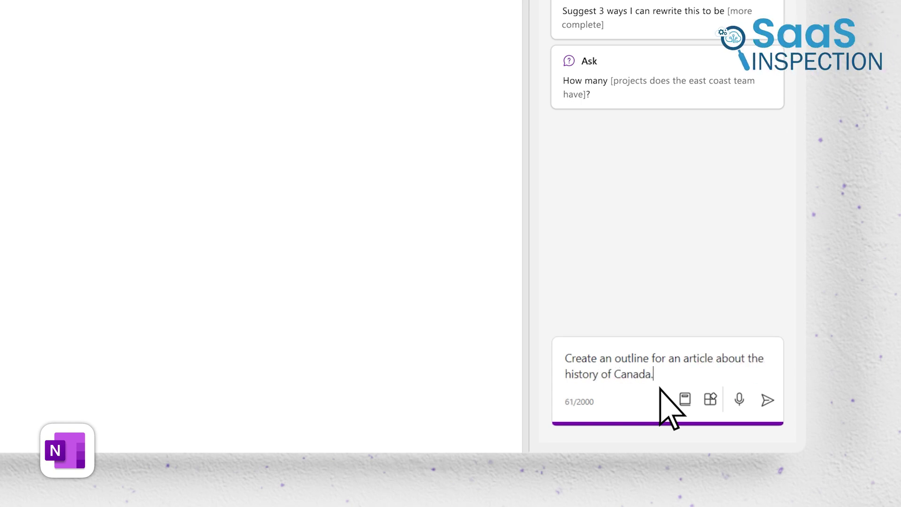
left_click(766, 400)
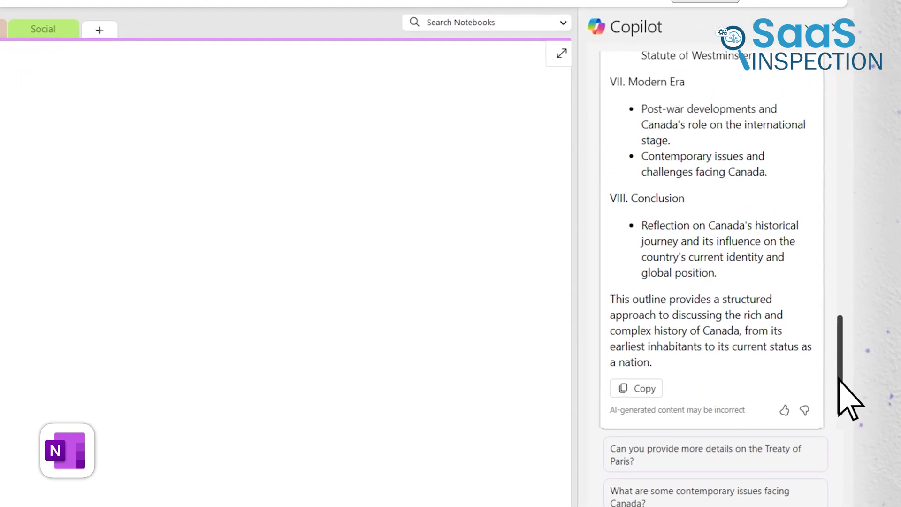
left_click_drag(840, 381, 842, 155)
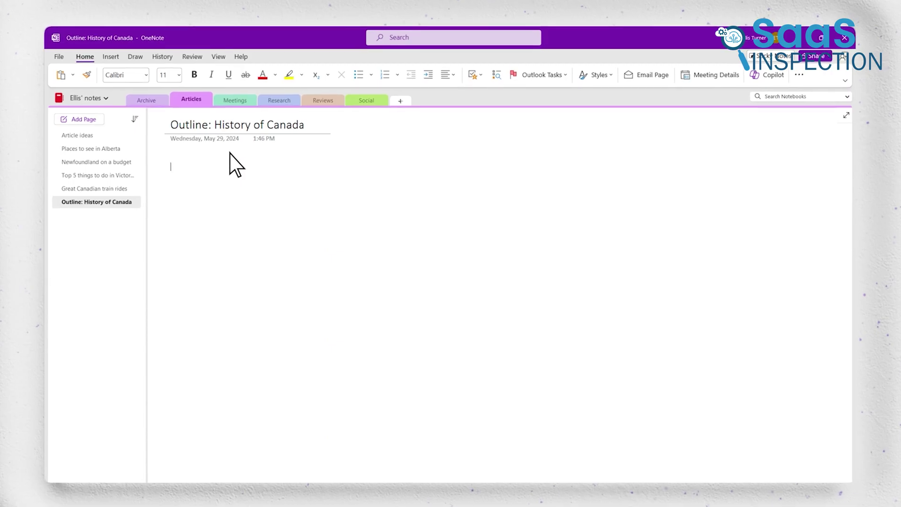
left_click(763, 75)
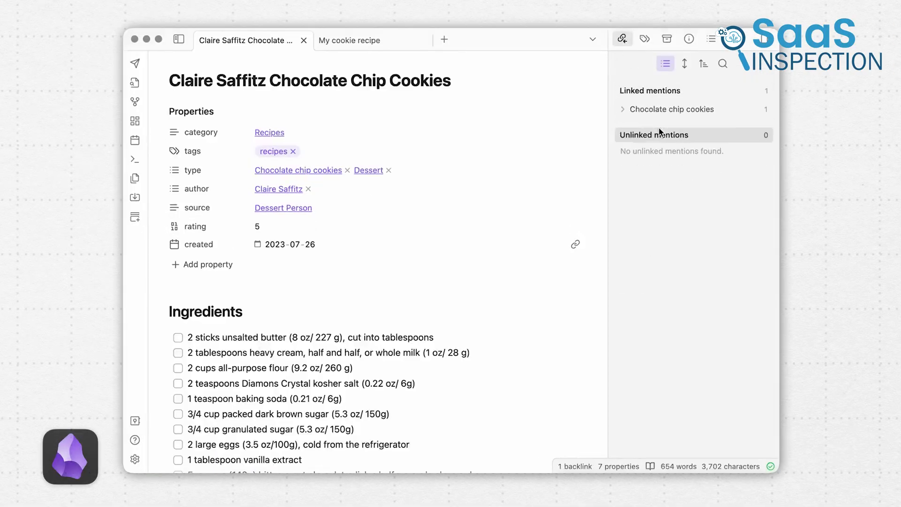
Step: Copy the category, tags and type properties from the chocolate chip cookie note into My cookie recipe
left_click(173, 133)
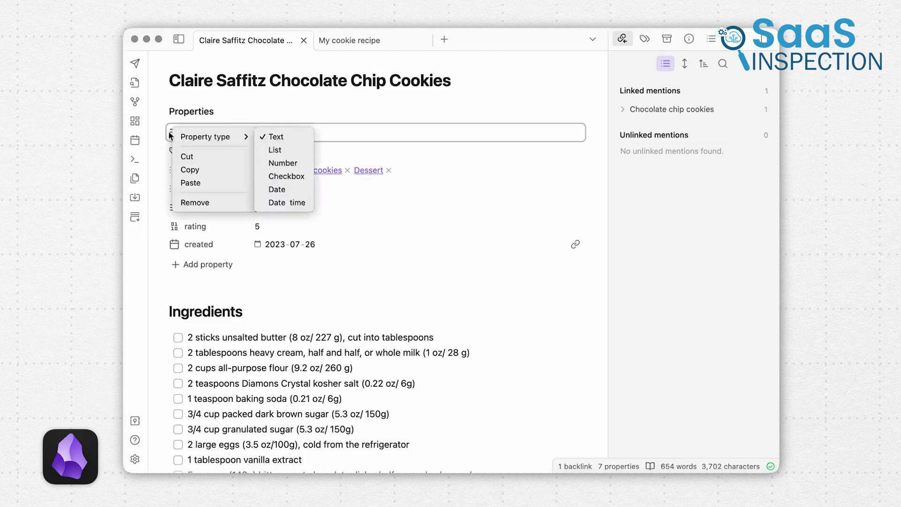
left_click(174, 170, "shift")
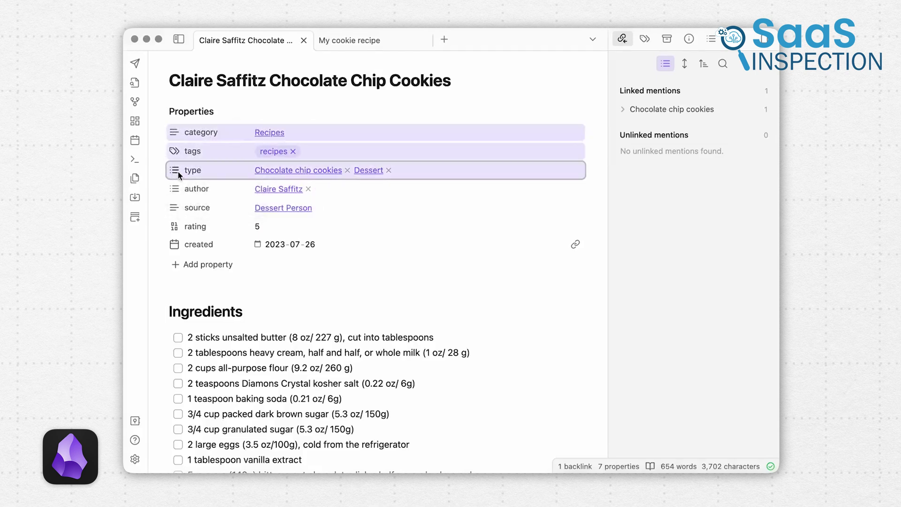
right_click(174, 171)
left_click(346, 41)
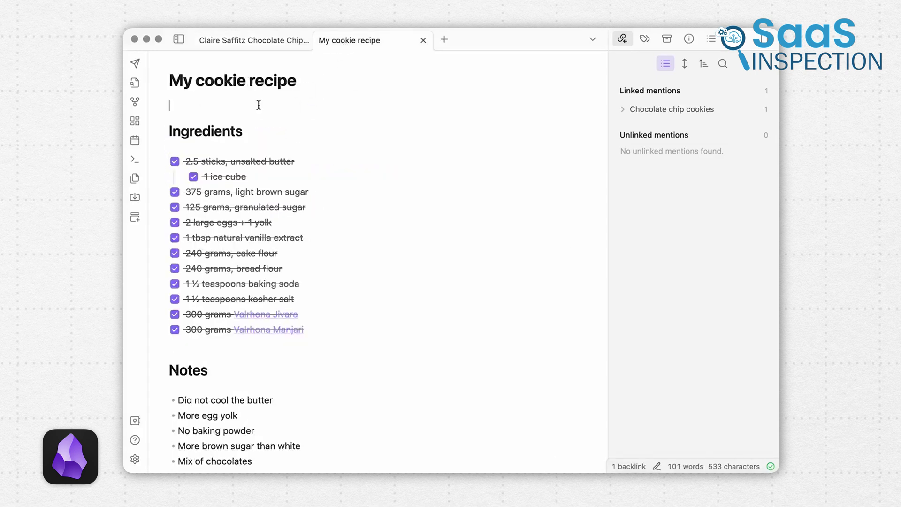
right_click(197, 107)
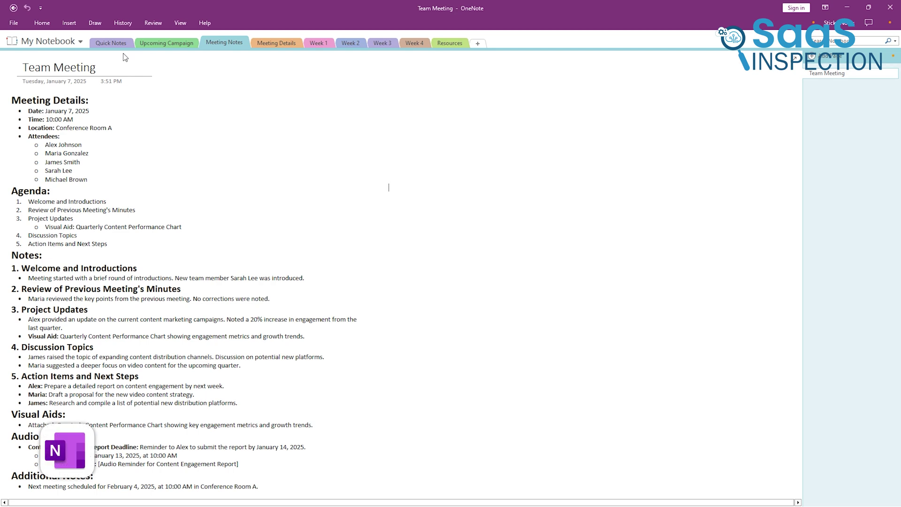
Step: View the notebook sync status, confirming the Project notebook is up to date
left_click(14, 24)
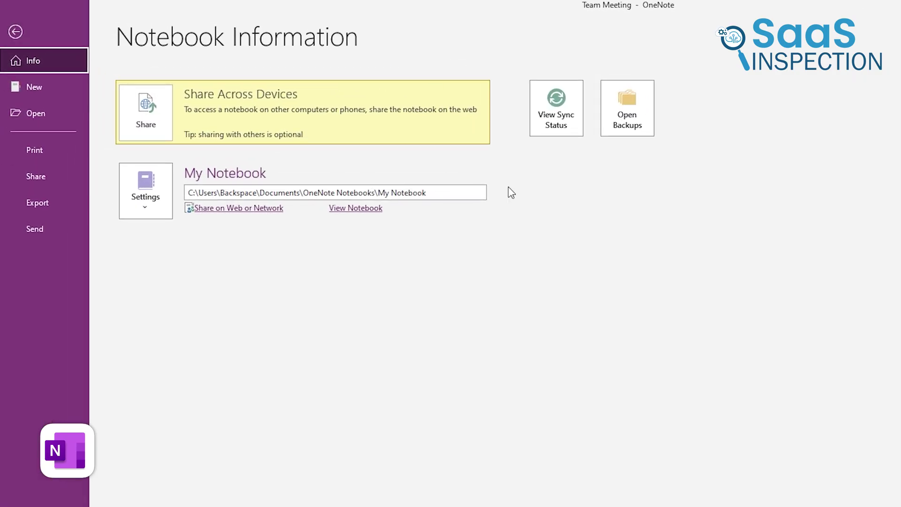
left_click(556, 119)
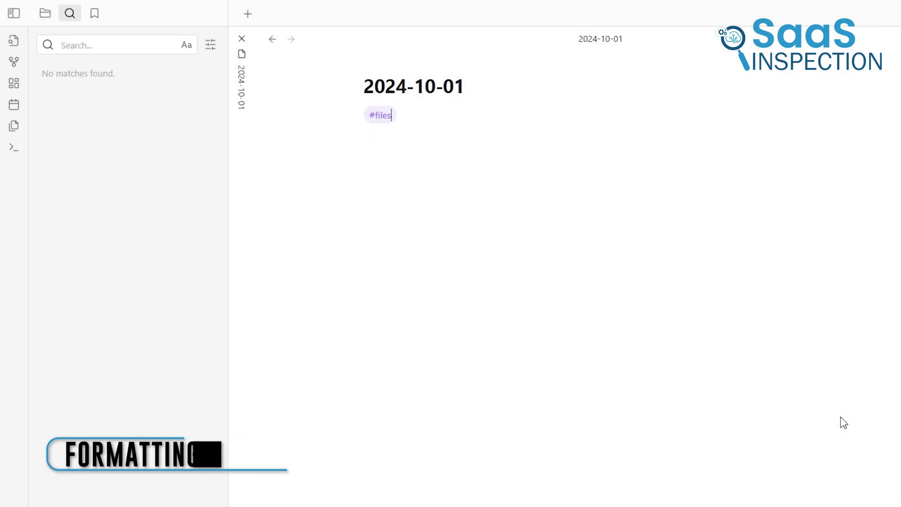
Step: Search for all notes tagged #files using the tag in the 2024-10-01 note
left_click(384, 120)
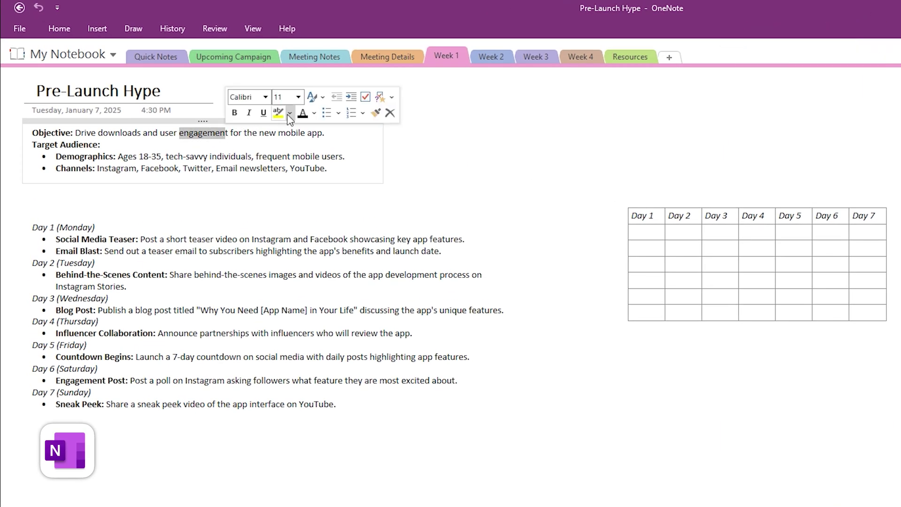
Step: Set the word 'engagement' to the Antonio font and enlarge it beyond size 12
left_click(265, 98)
left_click(268, 130)
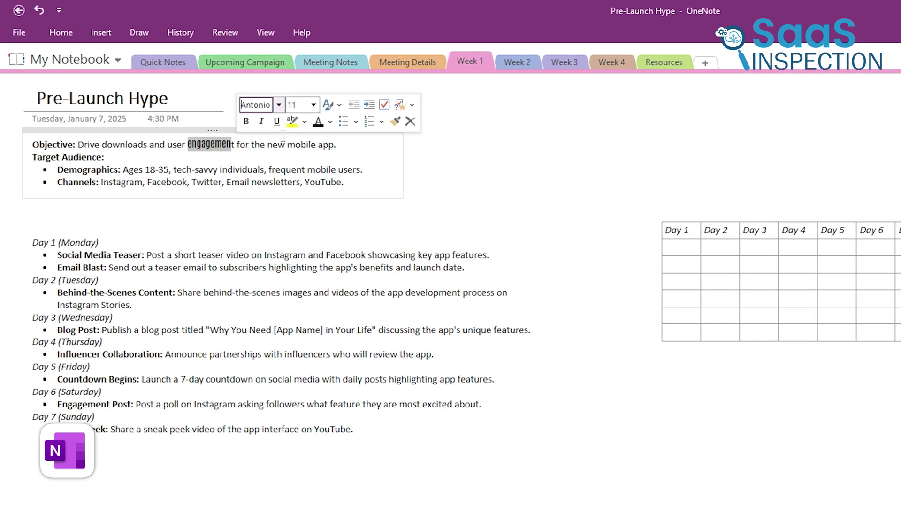
left_click(298, 97)
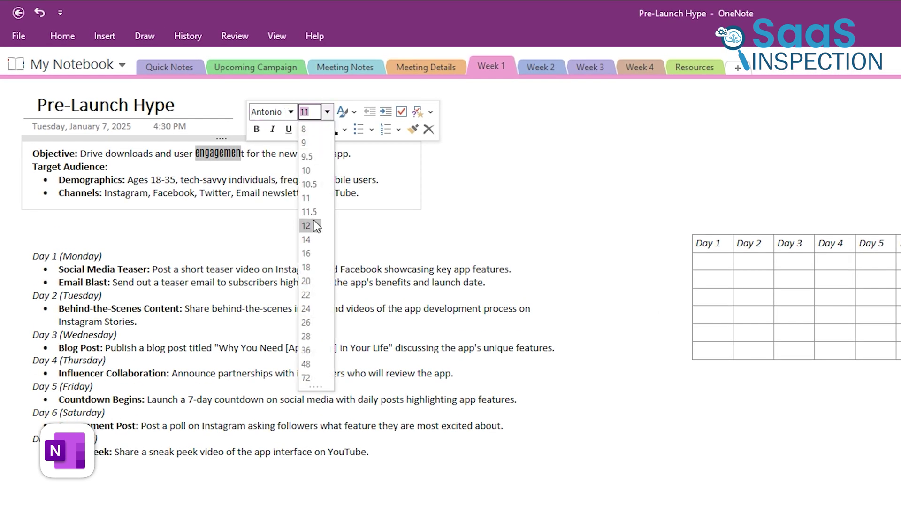
left_click(314, 226)
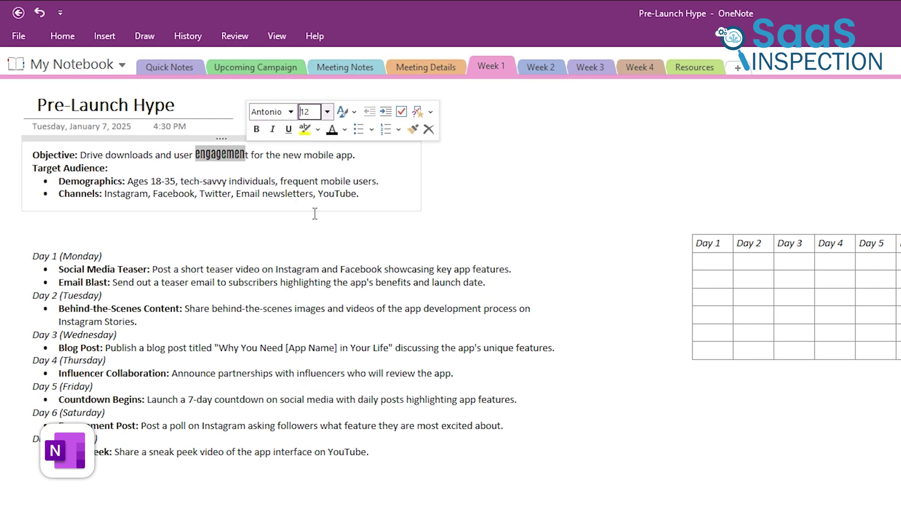
left_click(317, 239)
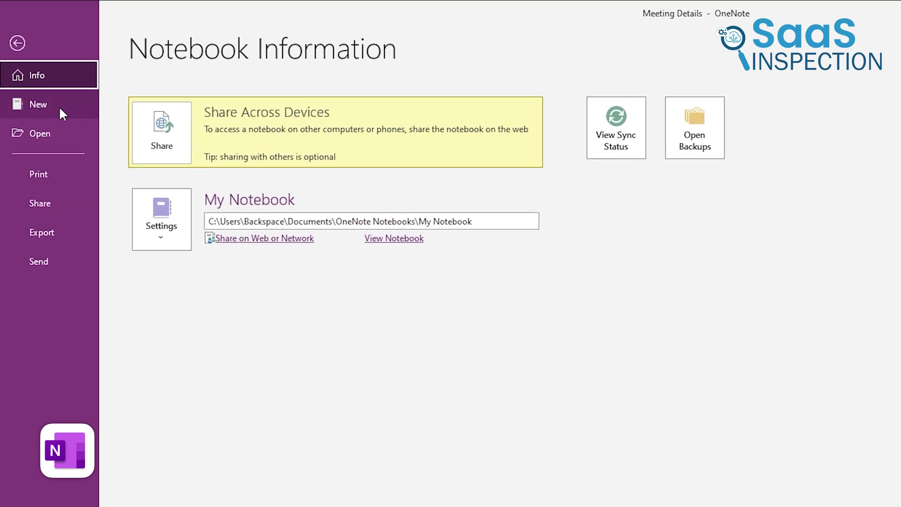
Step: Start creating a new notebook on OneDrive from the File backstage
left_click(56, 94)
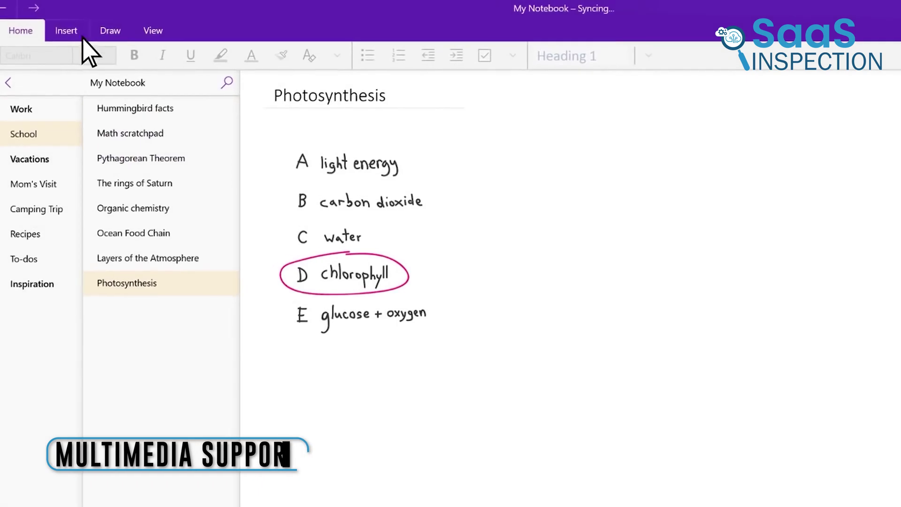
Step: Embed the 'How trees talk to each other' video below item G on the Photosynthesis page
left_click(60, 29)
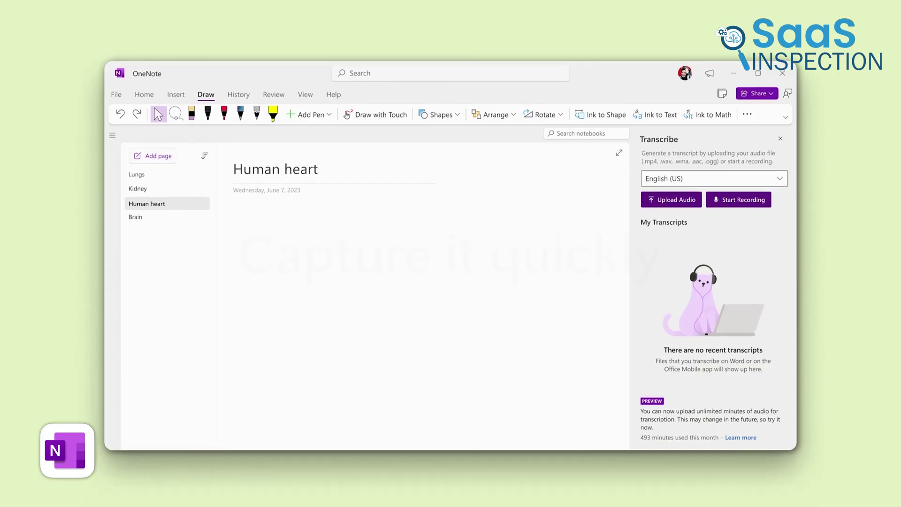
left_click(752, 201)
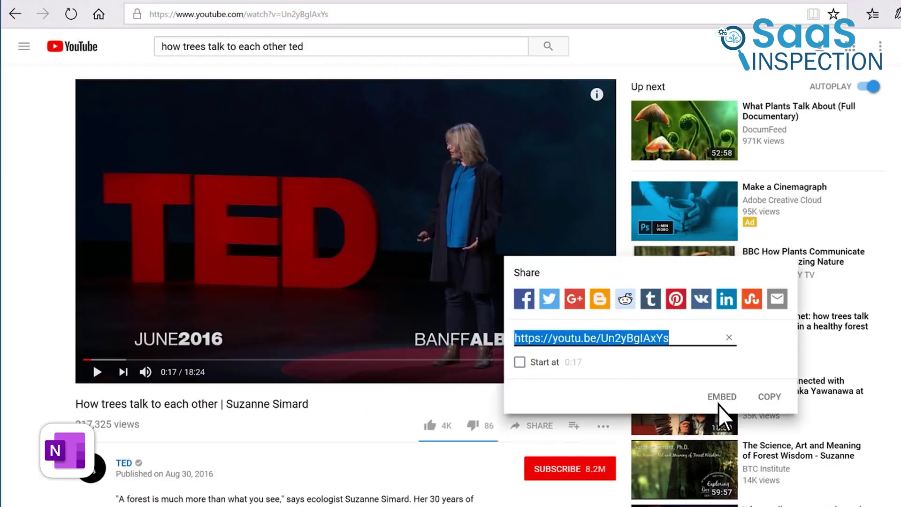
left_click(770, 397)
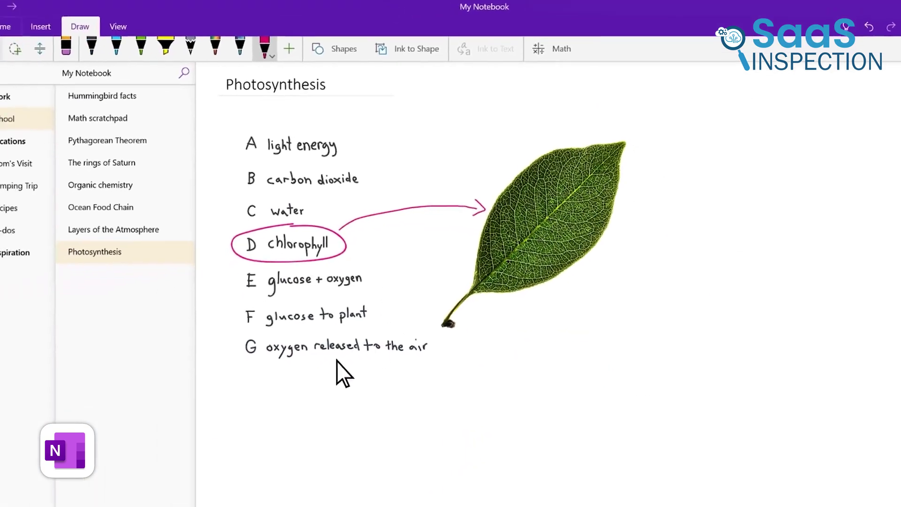
right_click(273, 385)
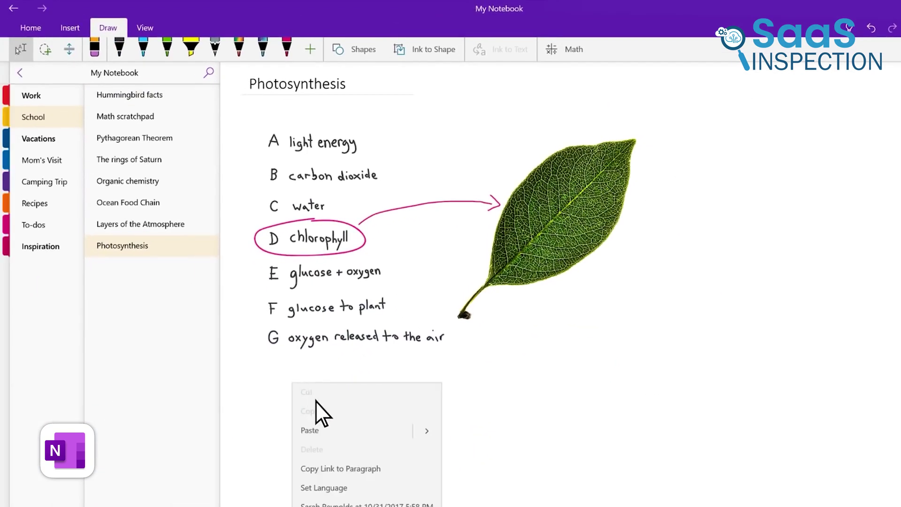
left_click(320, 445)
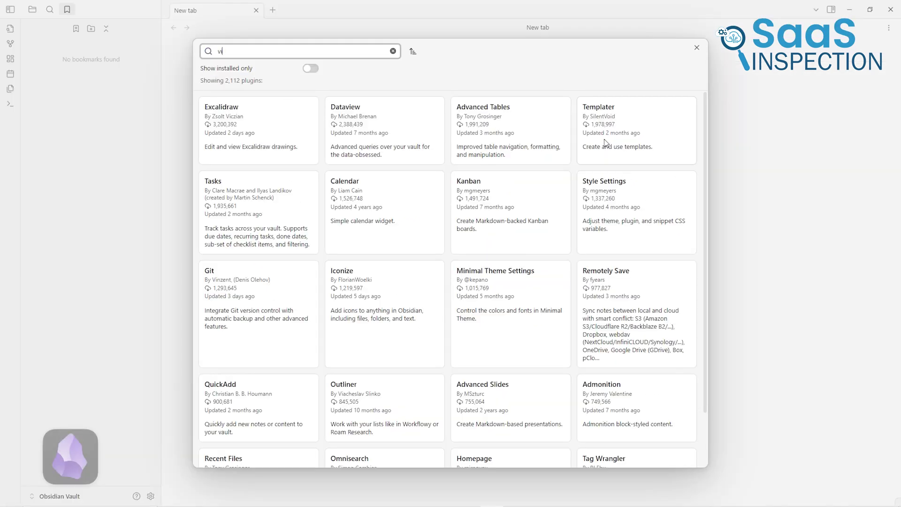
Step: Search community plugins for 'video', then 'audio', scrolling through each result list
type("deo")
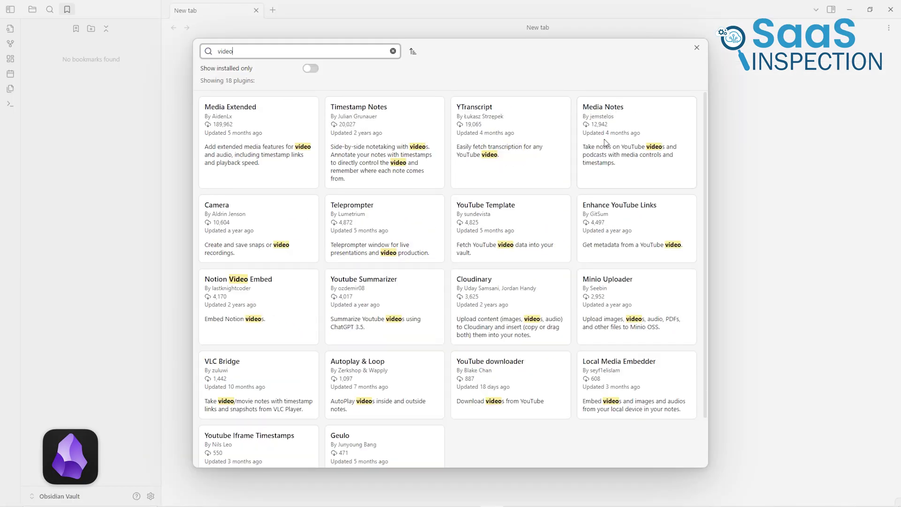
scroll(606, 143, "down", 2)
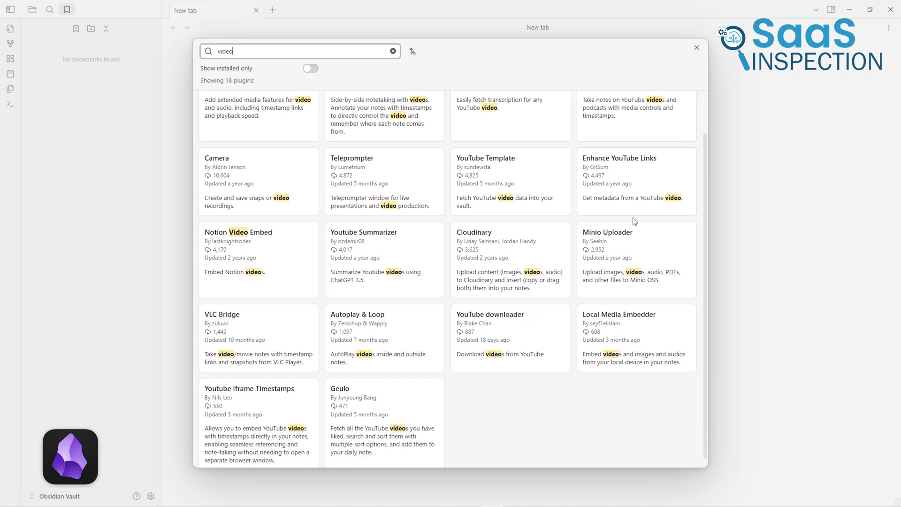
scroll(633, 221, "up", 3)
type("udio")
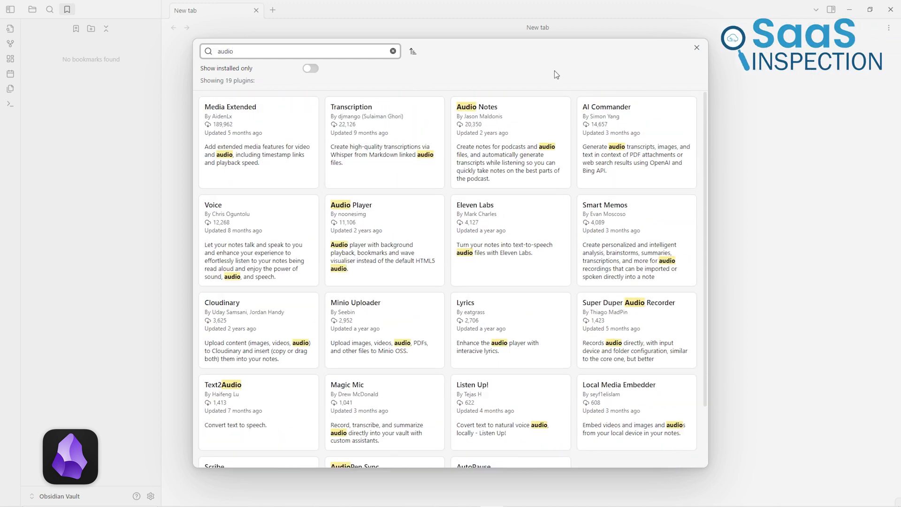
scroll(501, 250, "down", 2)
scroll(501, 249, "up", 2)
Step: Search plugins for 'image', browse the results, then start typing 'e the [[O' in the note
key("BackSpace")
key("BackSpace")
key("BackSpace")
key("BackSpace")
key("BackSpace")
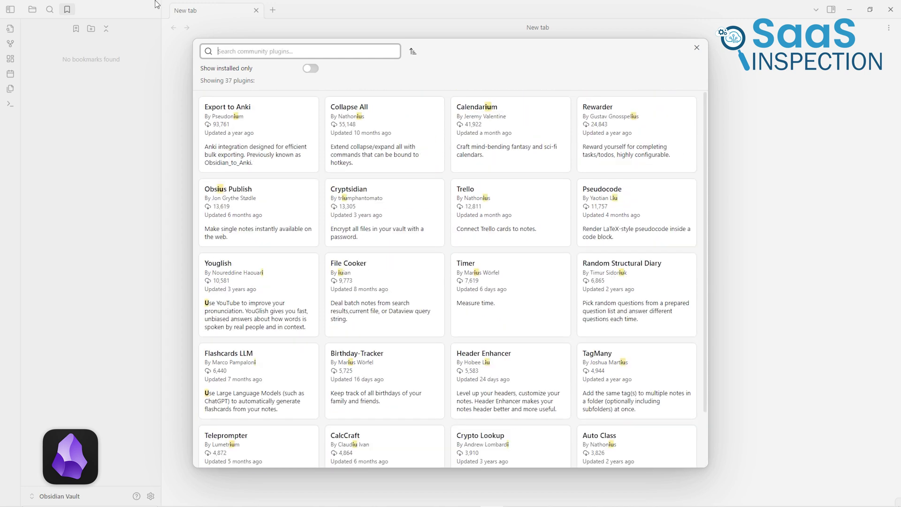
type("image")
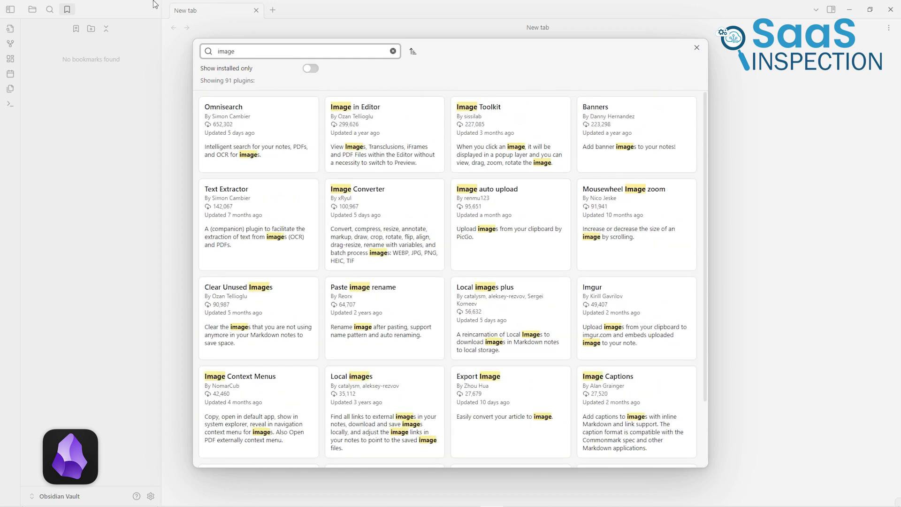
scroll(286, 138, "down", 6)
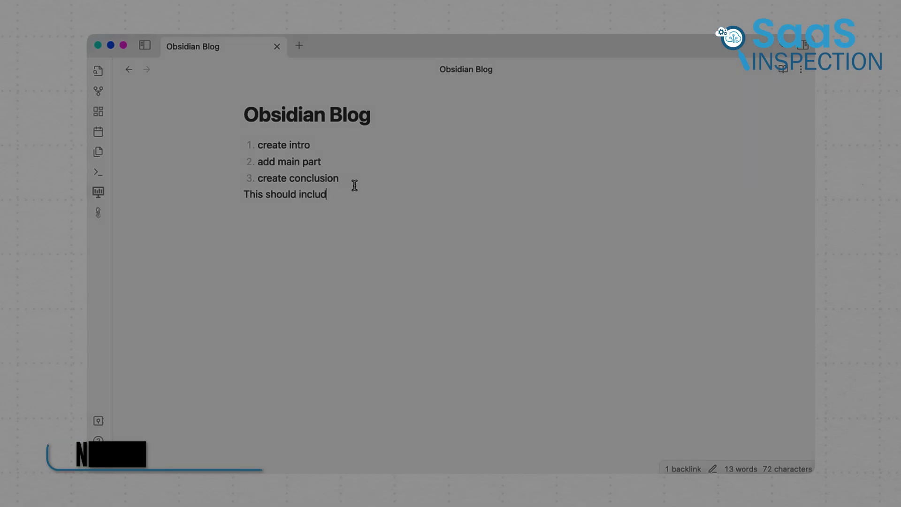
type("e the [[O")
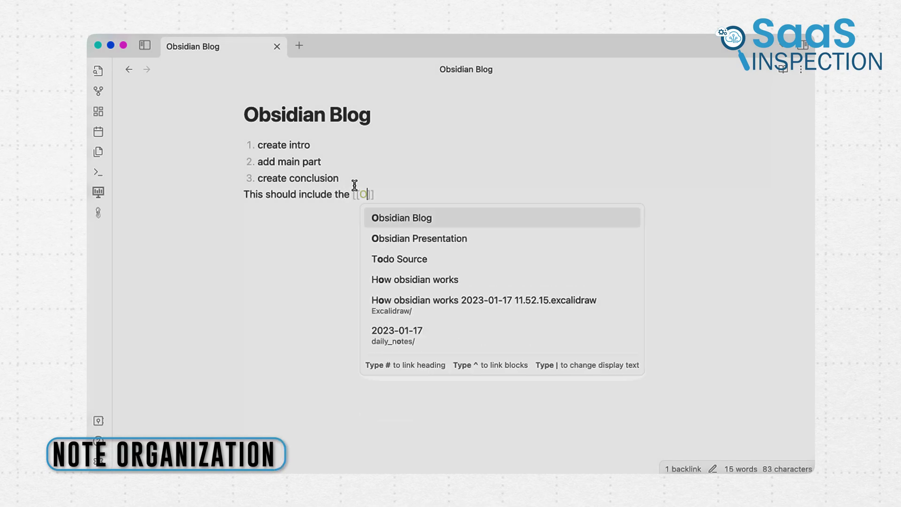
Step: Link the sentence to Obsidian Presentation and How obsidian works, then open the local graph
left_click(443, 240)
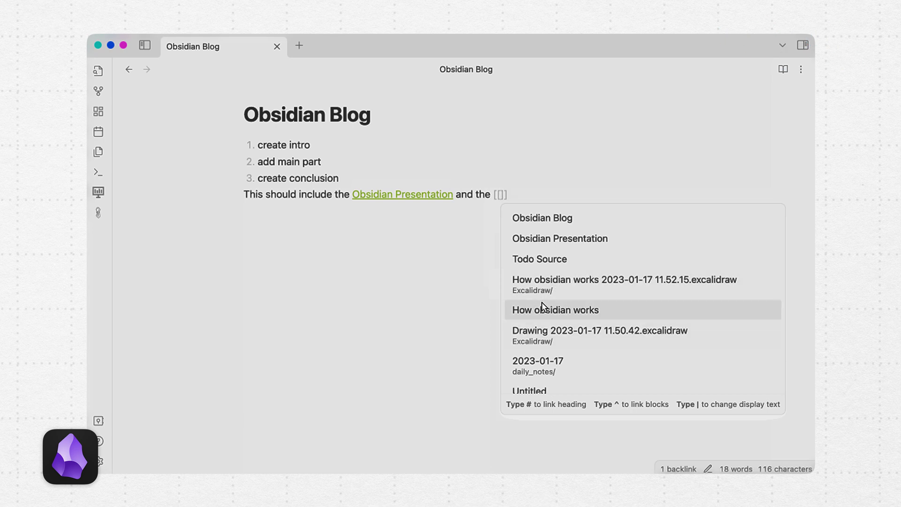
left_click(541, 310)
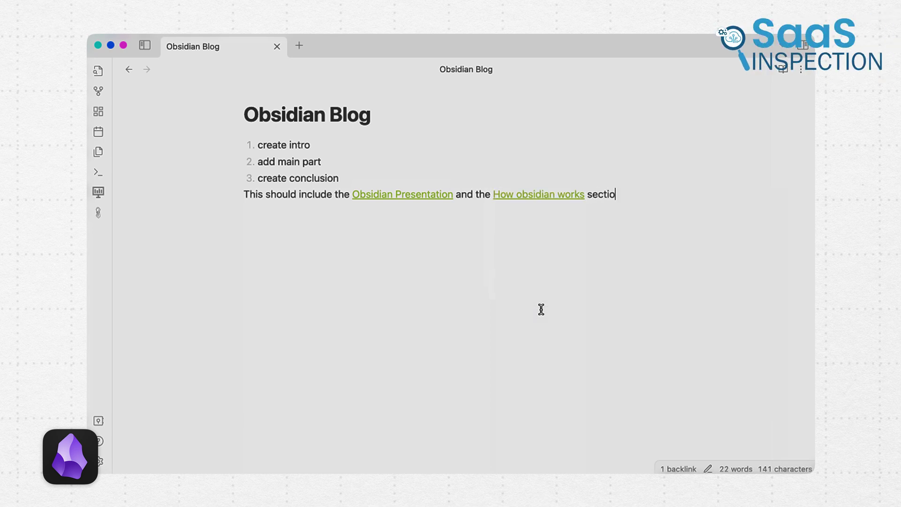
key("super+p")
type("local")
key("Return")
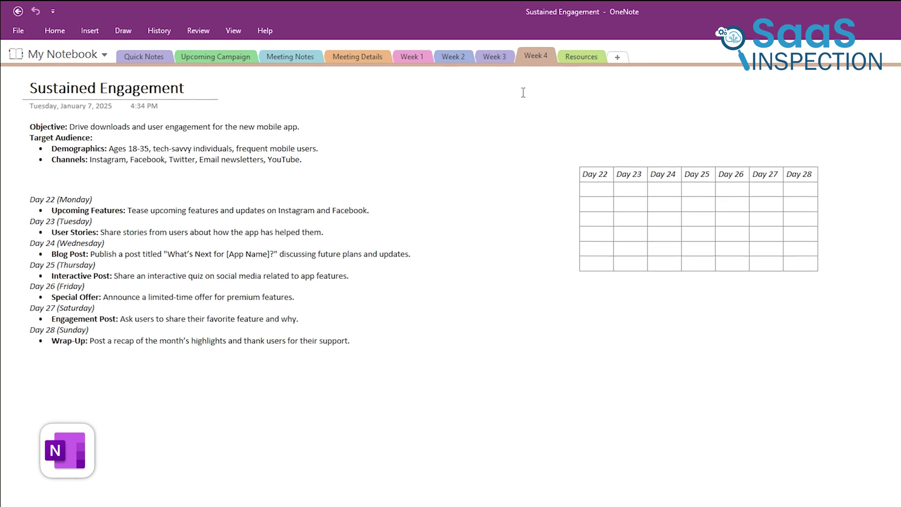
Step: Go through Week 3, Week 2 and Week 1 to Meeting Details and paste the marketing campaign plan
left_click(502, 59)
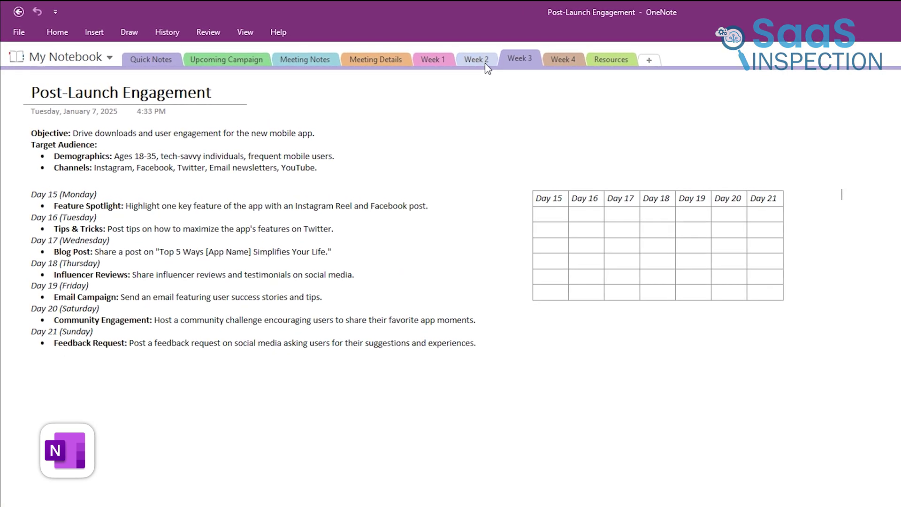
left_click(487, 68)
left_click(434, 60)
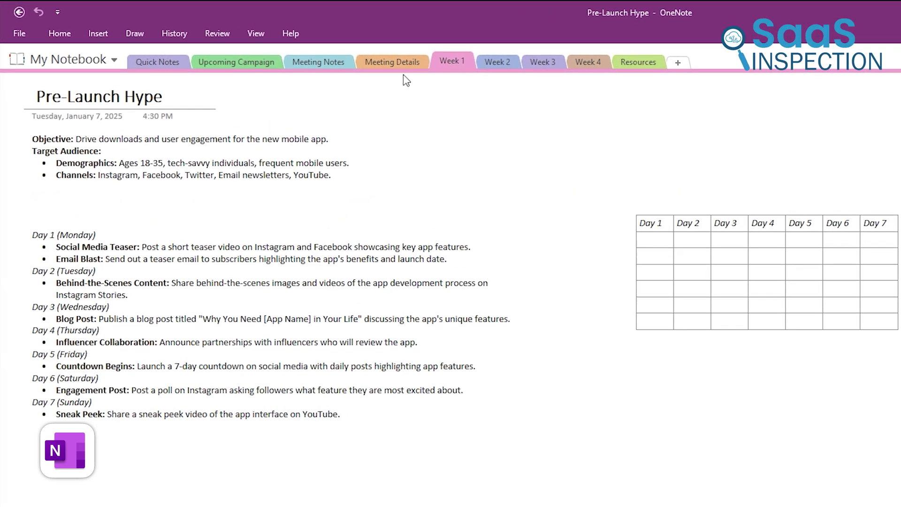
left_click(406, 68)
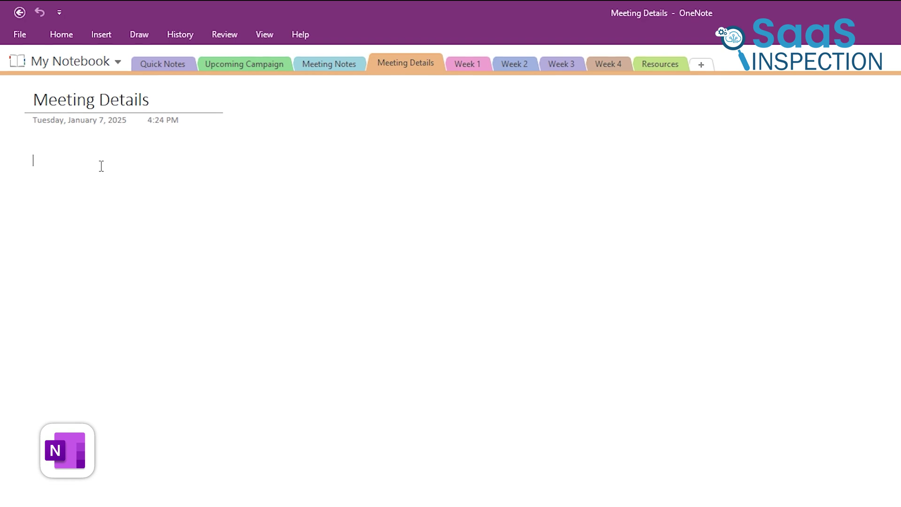
key("ctrl+v")
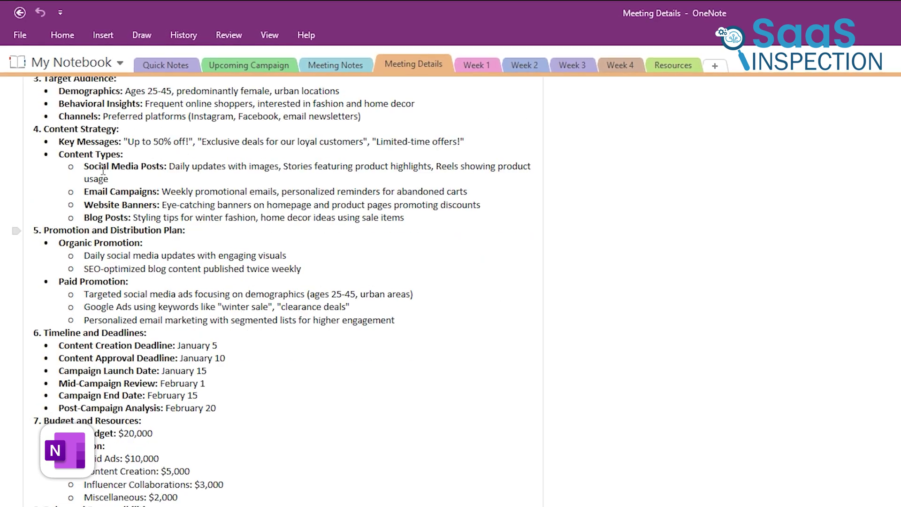
scroll(164, 399, "up", 15)
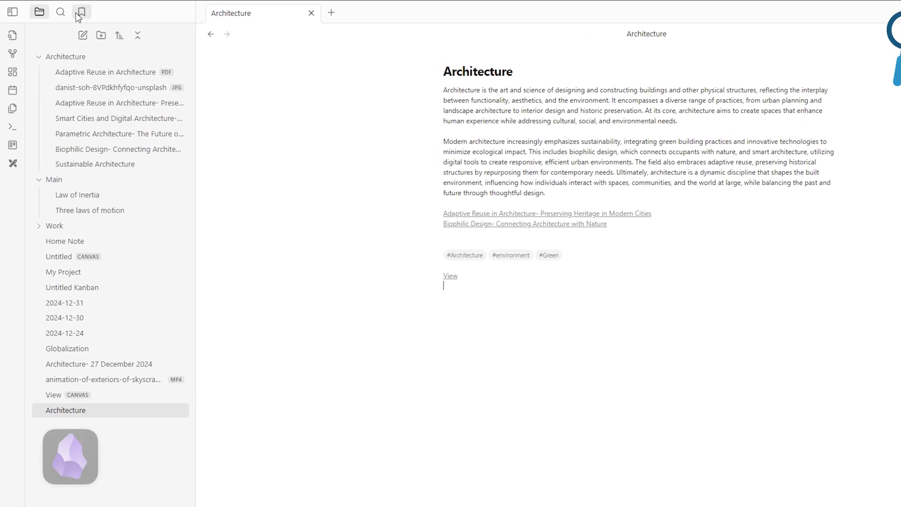
Step: Search the Obsidian vault for 'law of' and open the Law of Inertia note
left_click(62, 14)
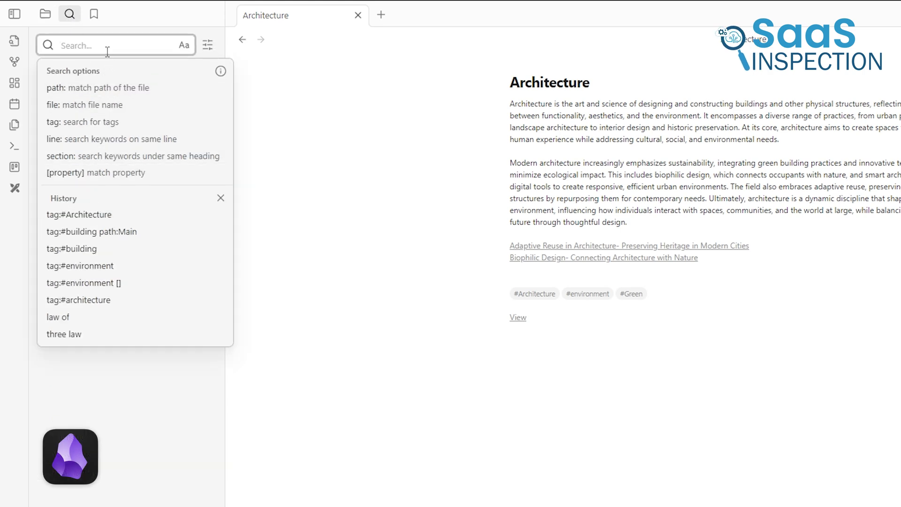
type("law of")
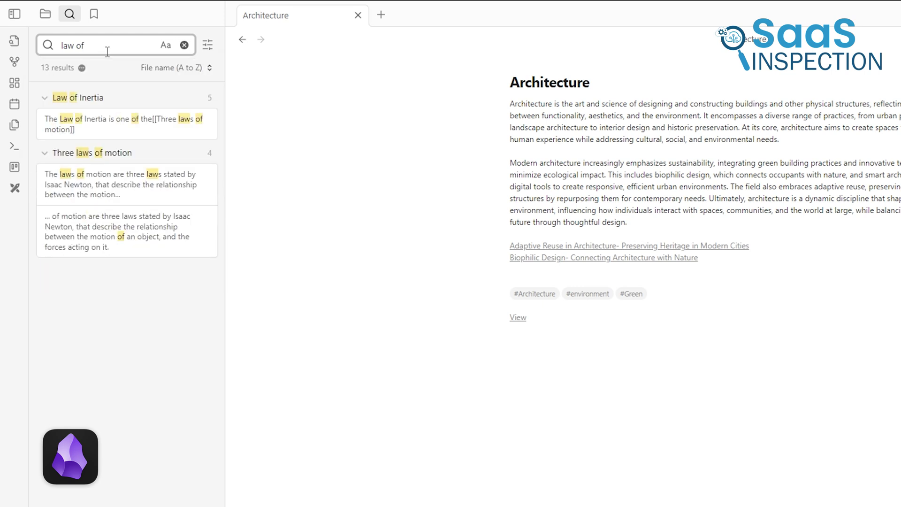
left_click(121, 123)
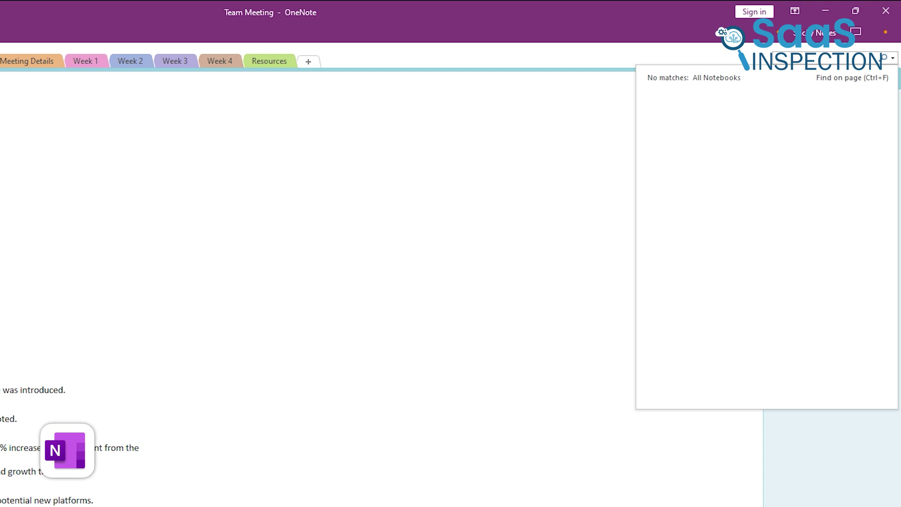
Step: Search the OneNote notebooks for 'week' and go to the Week 1 section result
type("week")
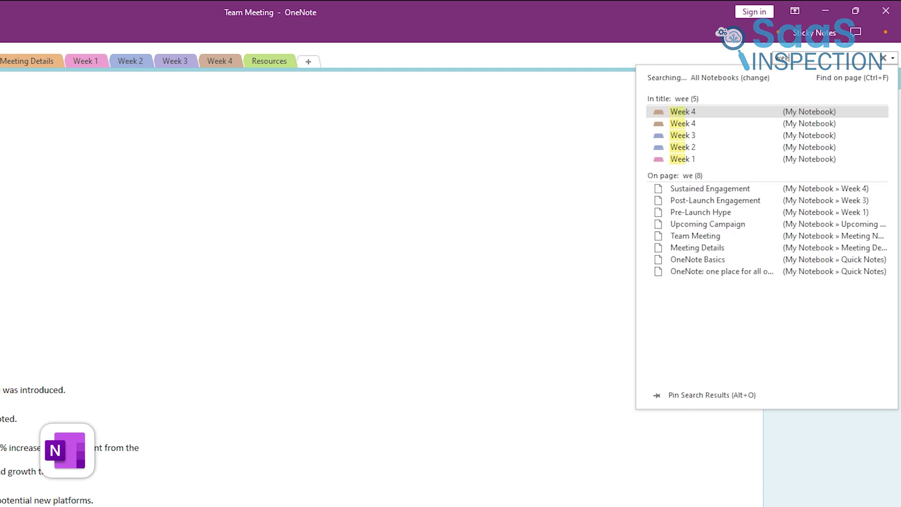
key("Down")
key("Down")
key("Down")
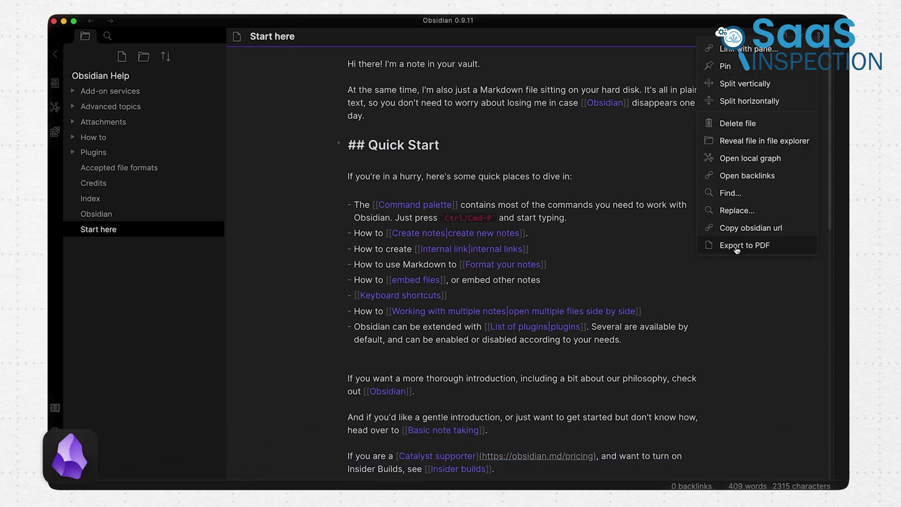
Step: Export the Start here note to PDF and save the file
left_click(737, 248)
left_click(524, 211)
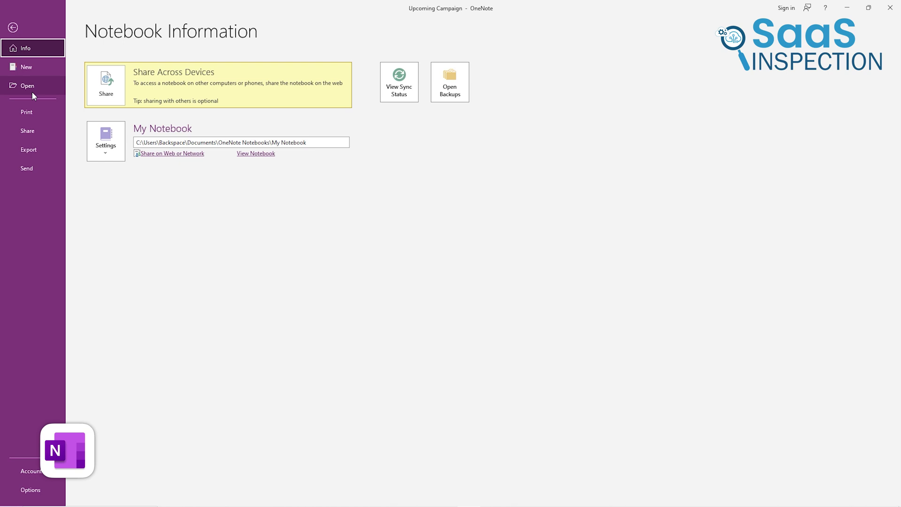
Step: Show the Export options in OneNote's File backstage
left_click(40, 157)
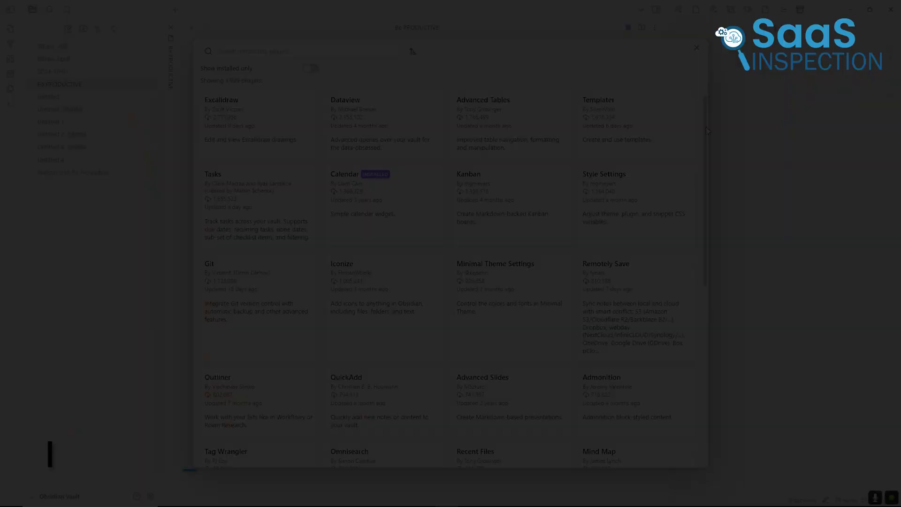
Step: Browse the Kanban and Advanced Tables plugin pages, then view Templater's details
left_click_drag(706, 127, 706, 286)
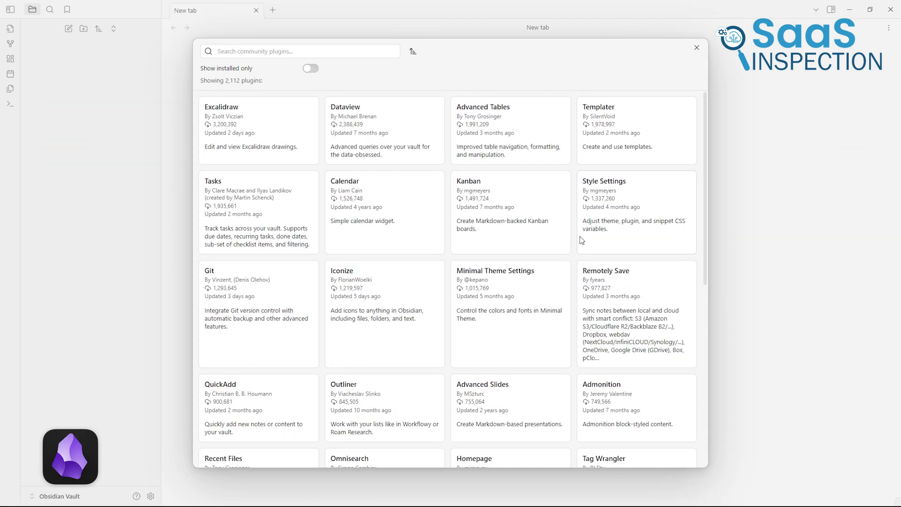
left_click(506, 206)
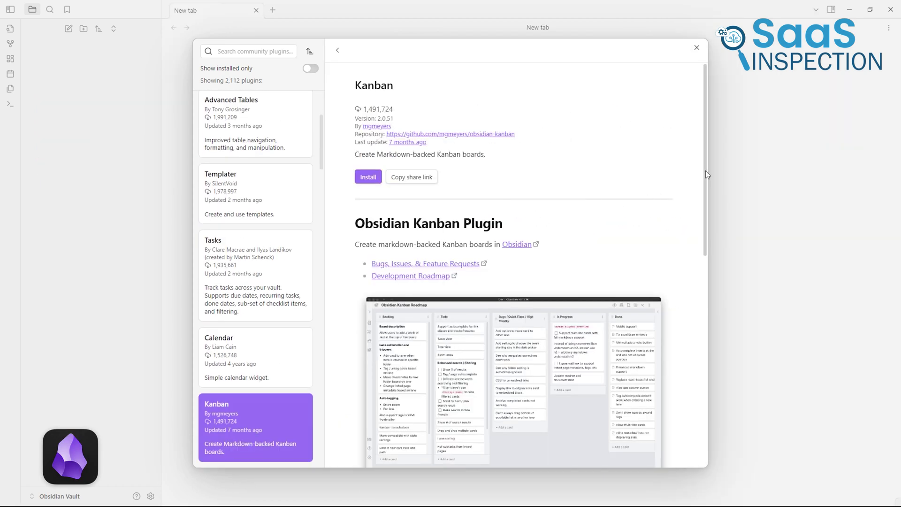
left_click_drag(707, 174, 721, 257)
scroll(273, 266, "up", 3)
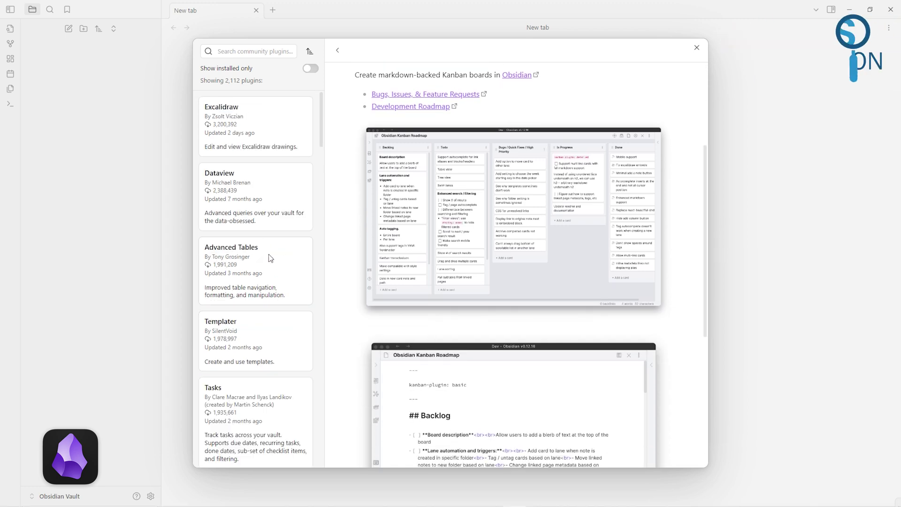
left_click(270, 258)
scroll(599, 266, "down", 6)
scroll(516, 263, "down", 7)
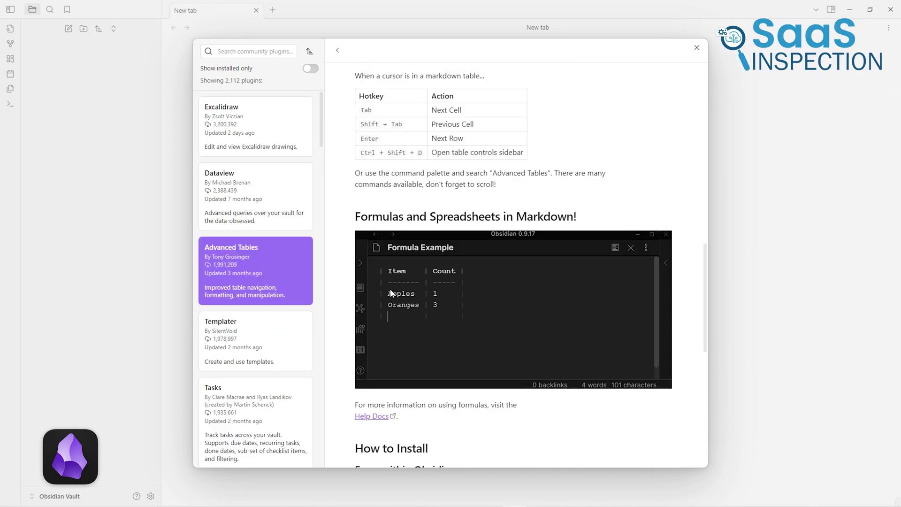
left_click(266, 345)
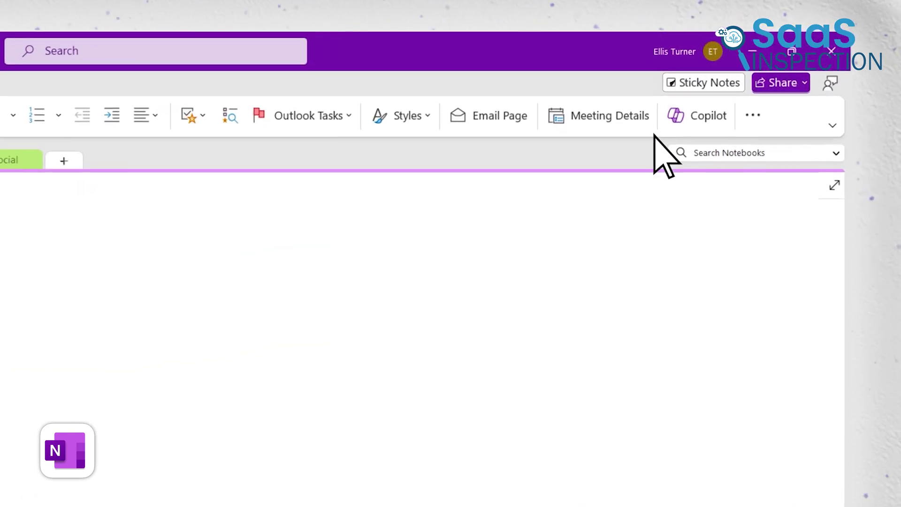
Step: Open the Copilot assistant pane in OneNote
left_click(744, 85)
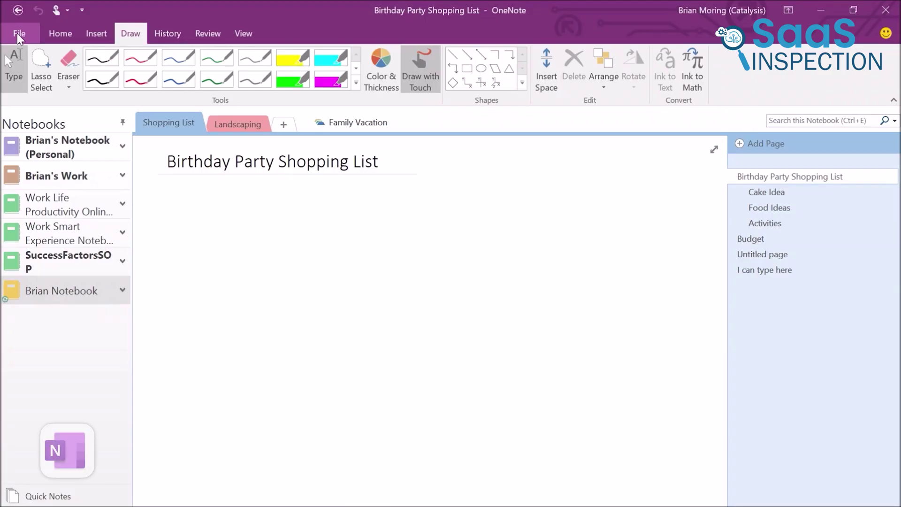
Step: Go to File and open the notebook's Share page
left_click(19, 34)
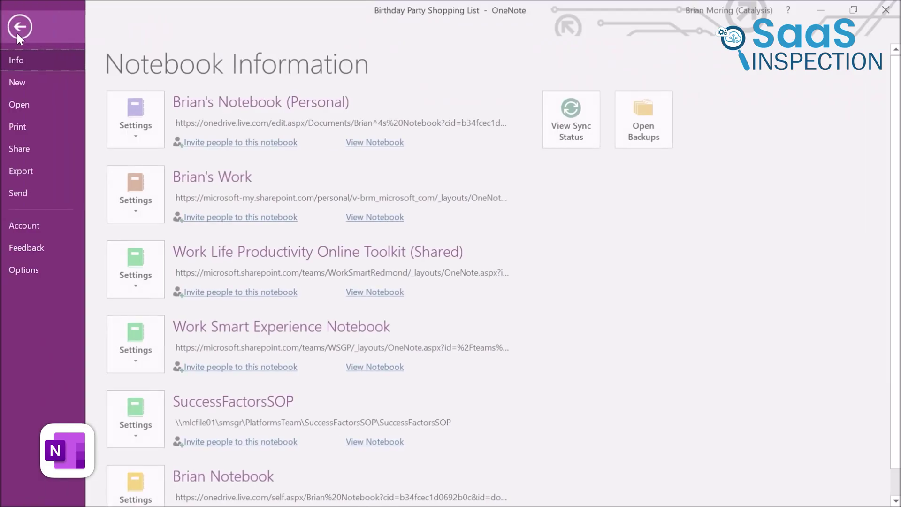
left_click(25, 150)
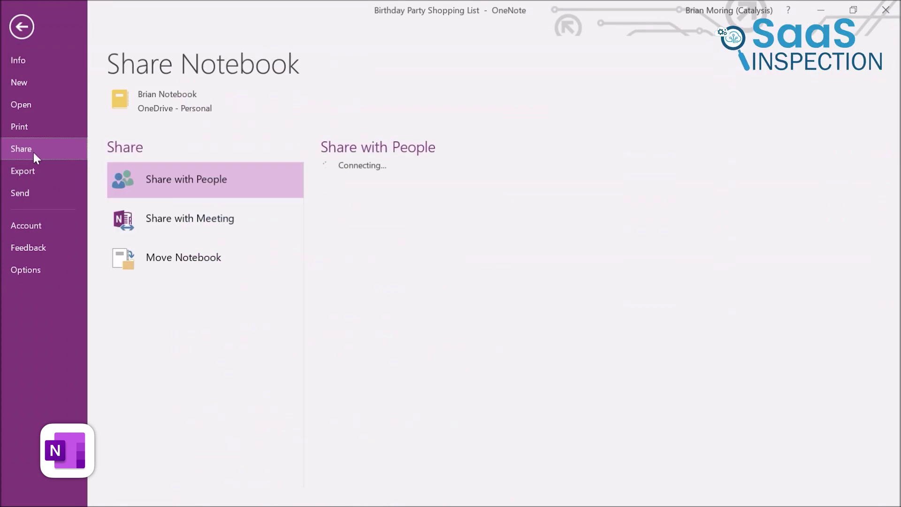